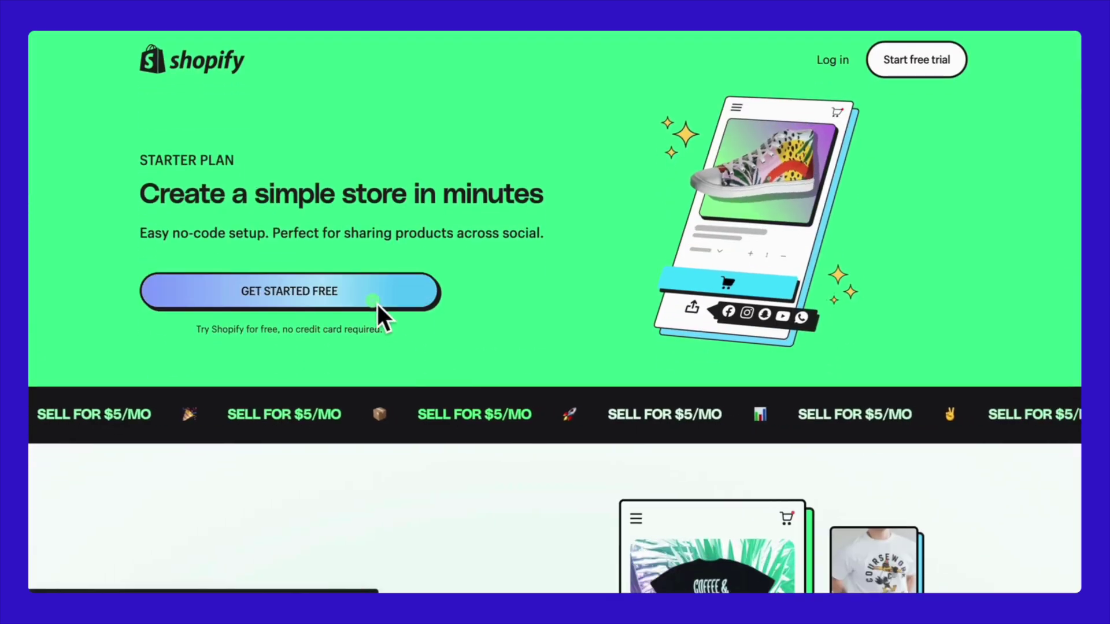
Scroll through the Starter page and answer that the business is just starting
scroll(432, 425, down, 6)
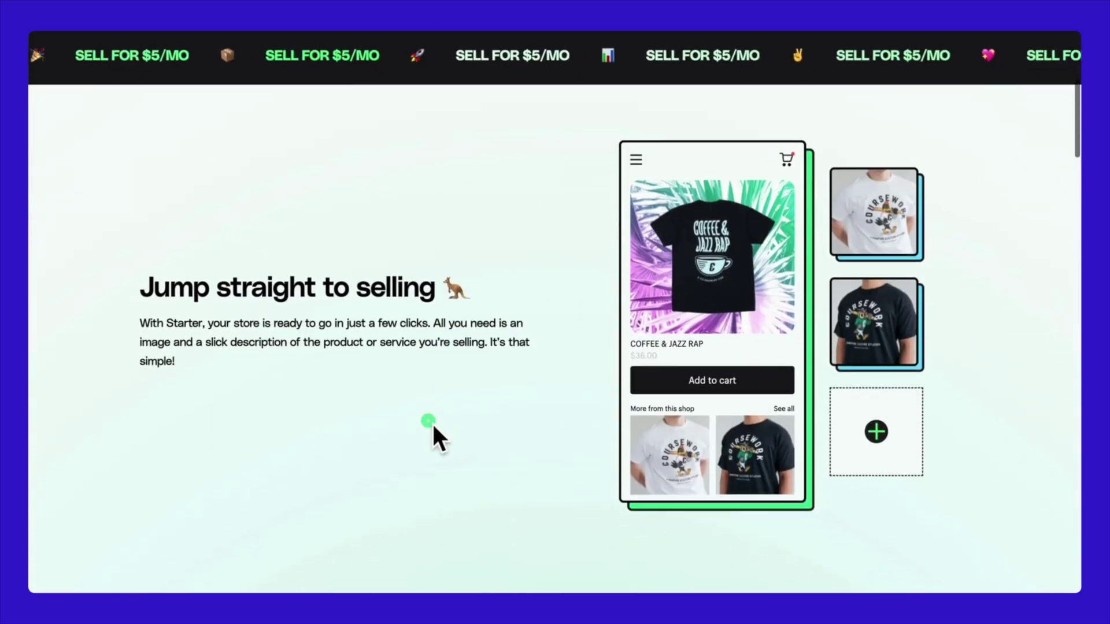
scroll(432, 421, down, 8)
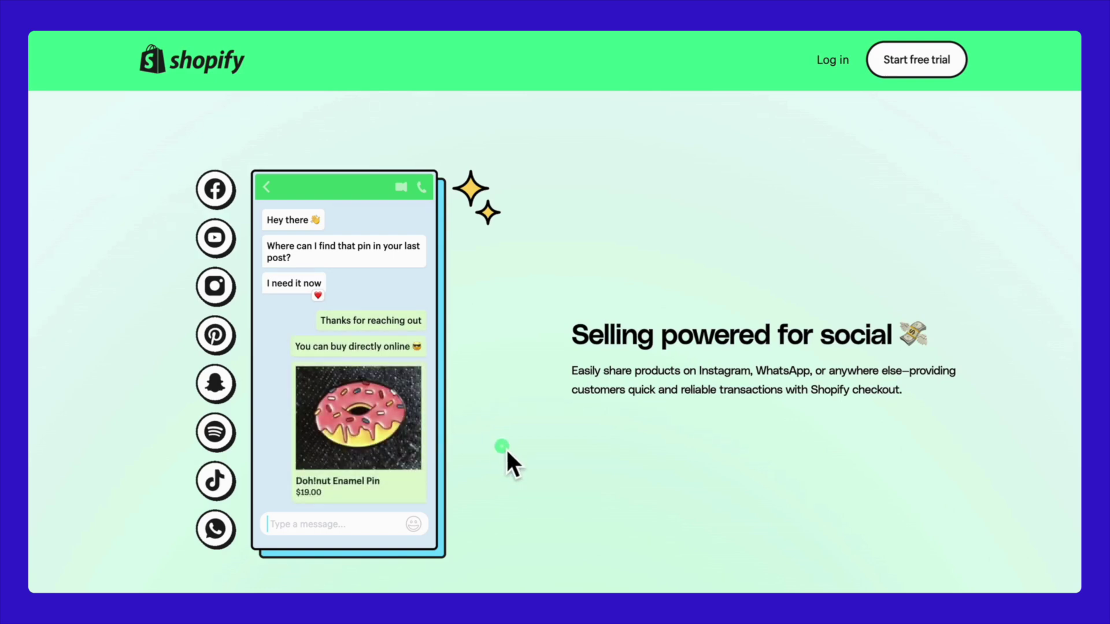
scroll(506, 452, down, 5)
scroll(505, 447, down, 3)
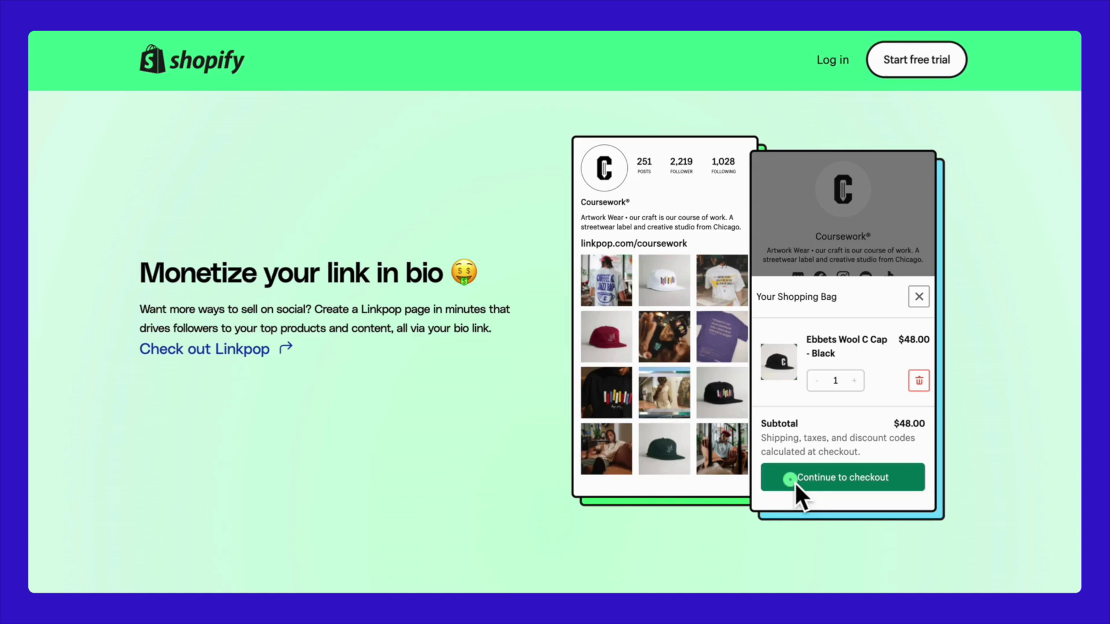
scroll(795, 483, down, 10)
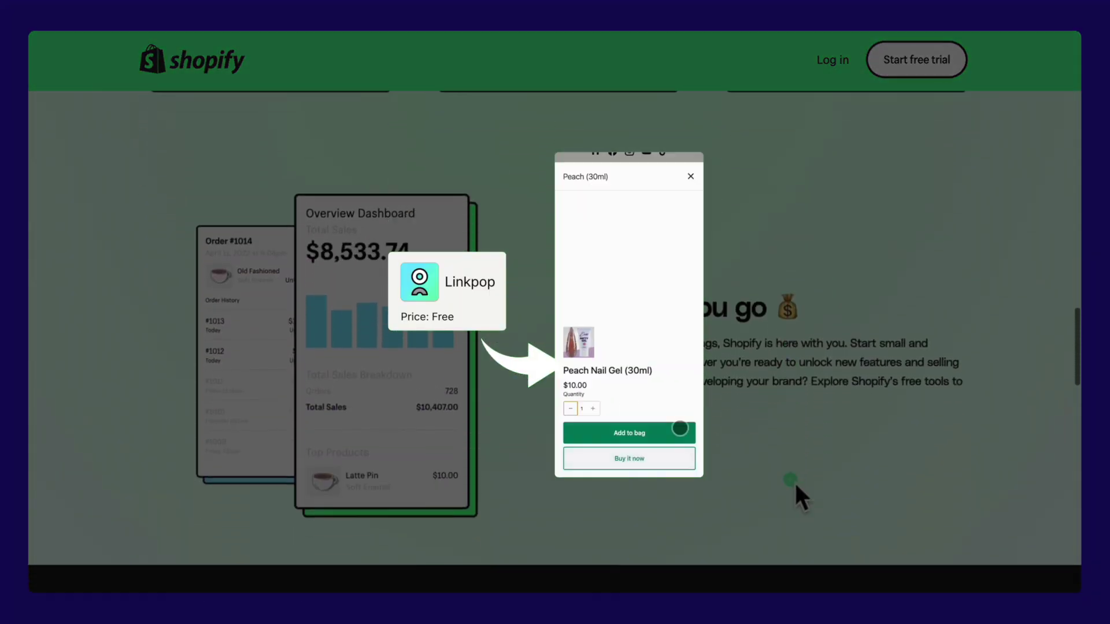
scroll(795, 481, down, 7)
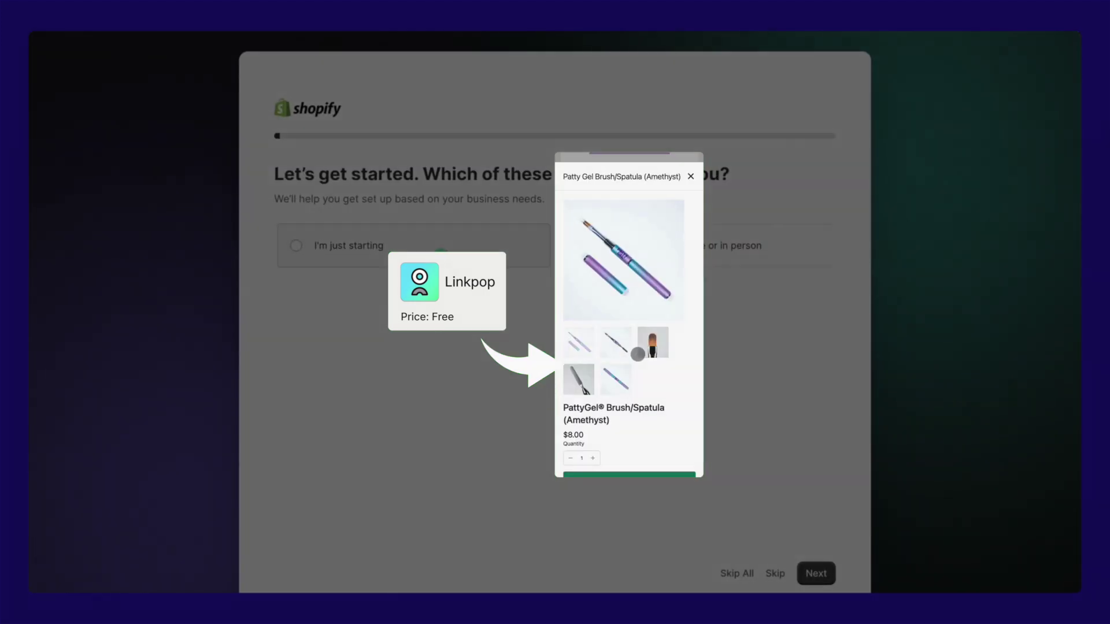
click(446, 255)
click(816, 573)
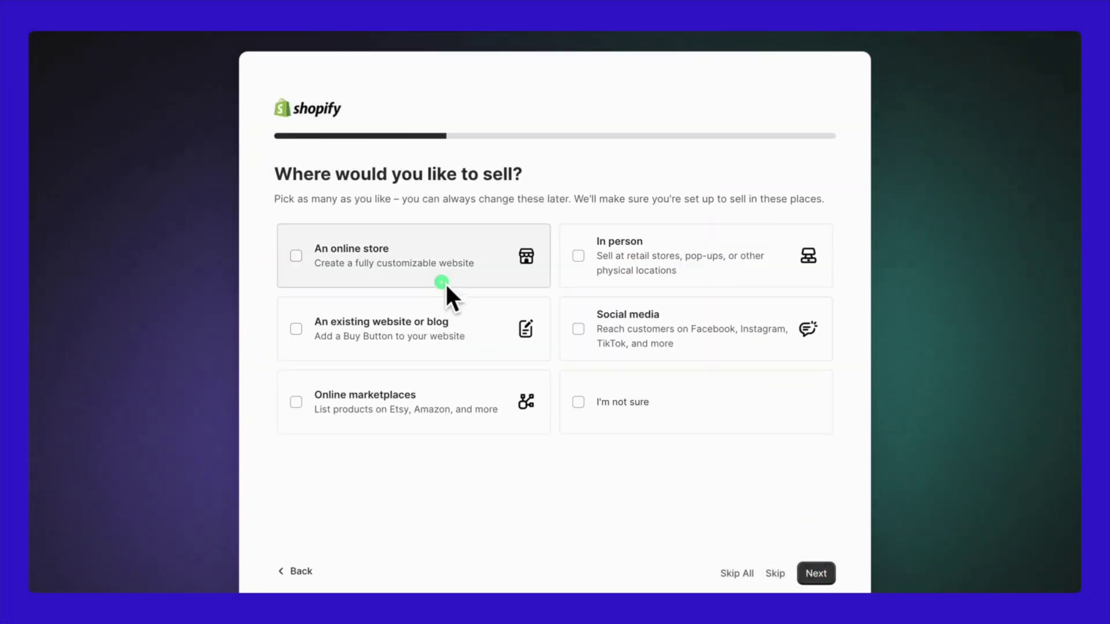
Choose social media as the sales channel and products you buy or make yourself, then accept the location
click(617, 319)
click(816, 573)
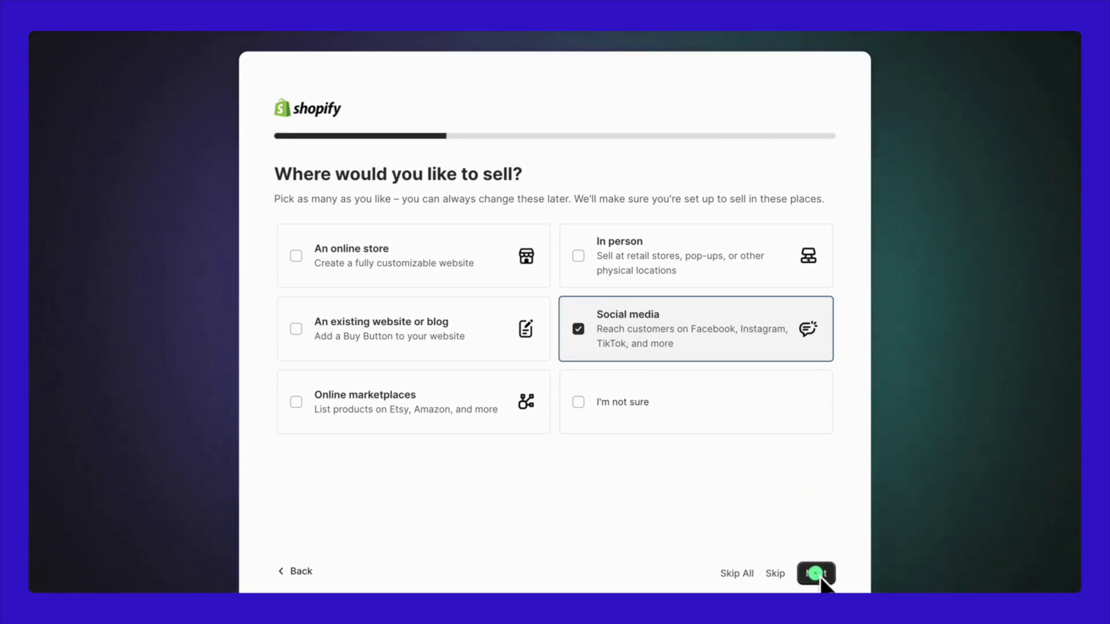
click(471, 271)
click(809, 573)
click(700, 434)
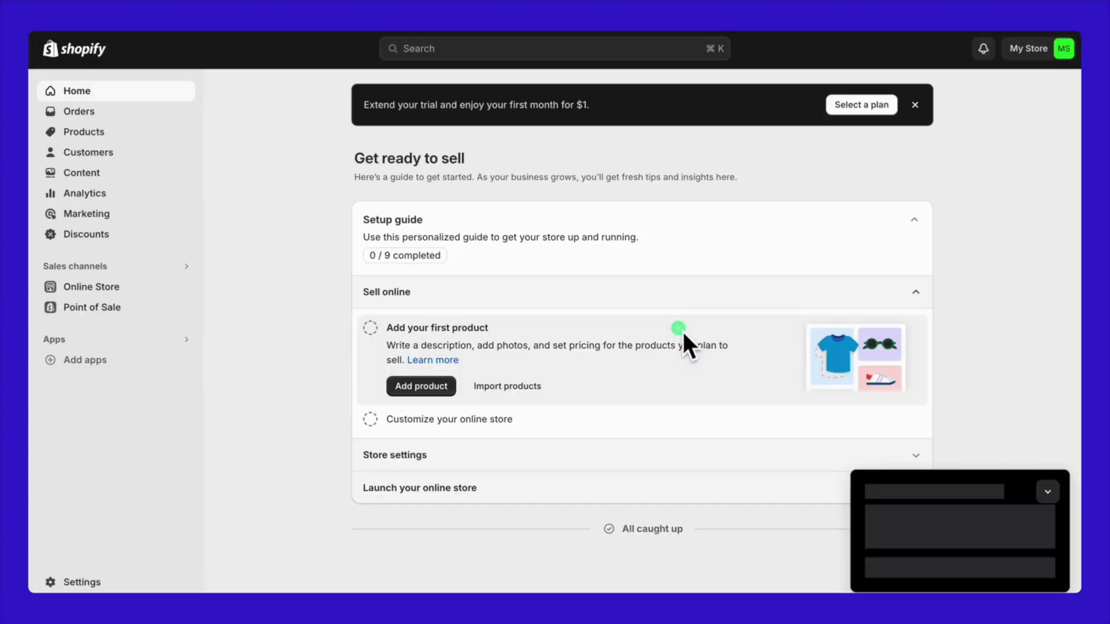
Browse the plan list without choosing a plan, then go to Online Store > Themes
click(1047, 483)
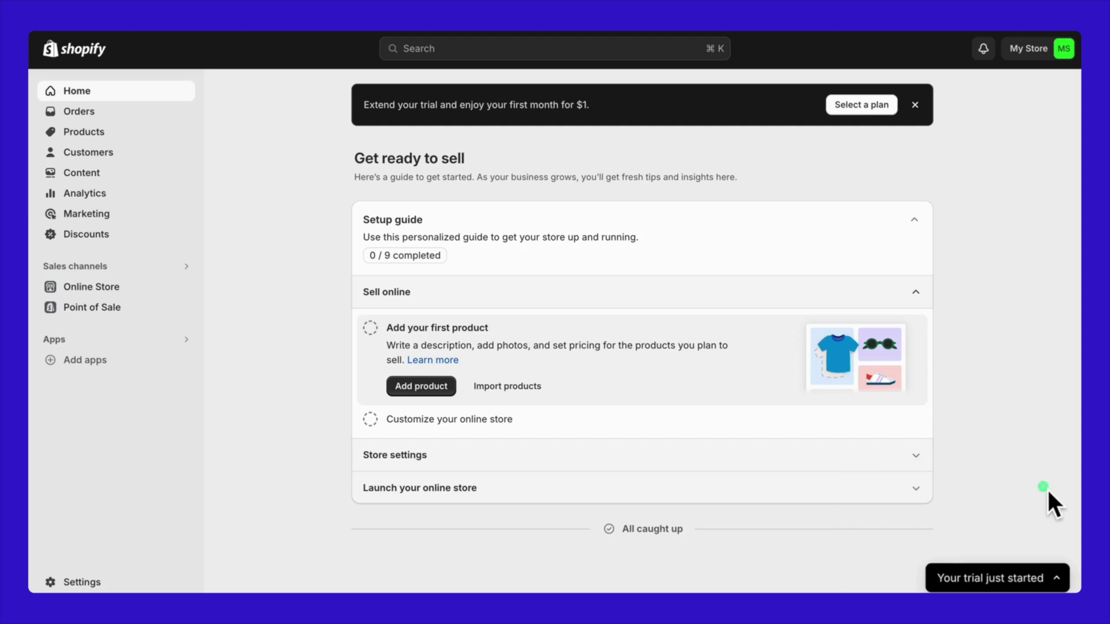
click(852, 113)
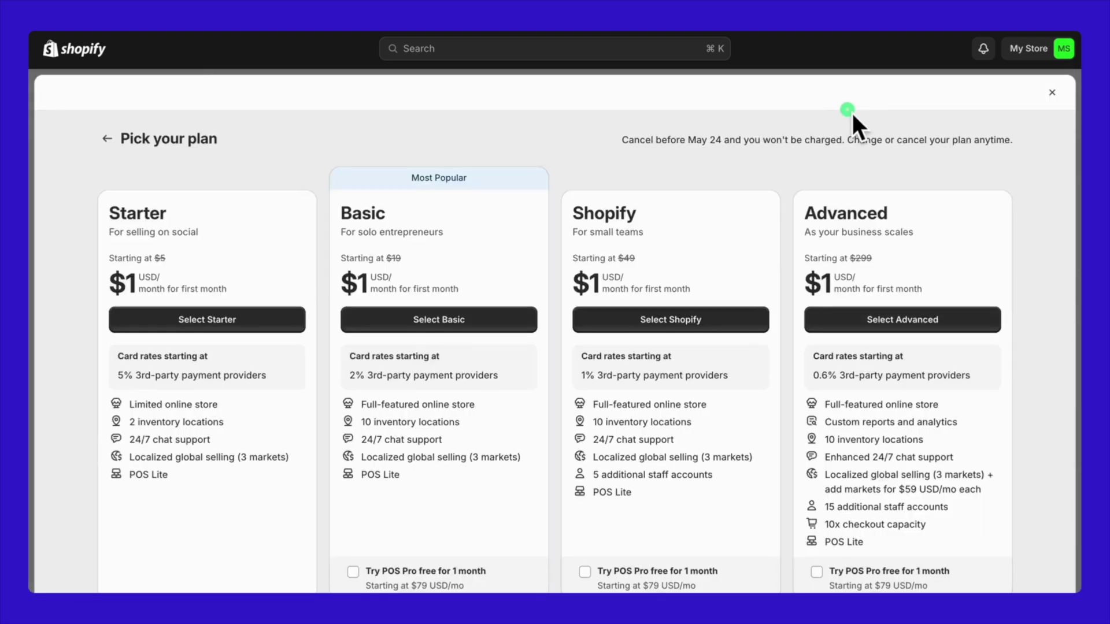
scroll(684, 343, down, 10)
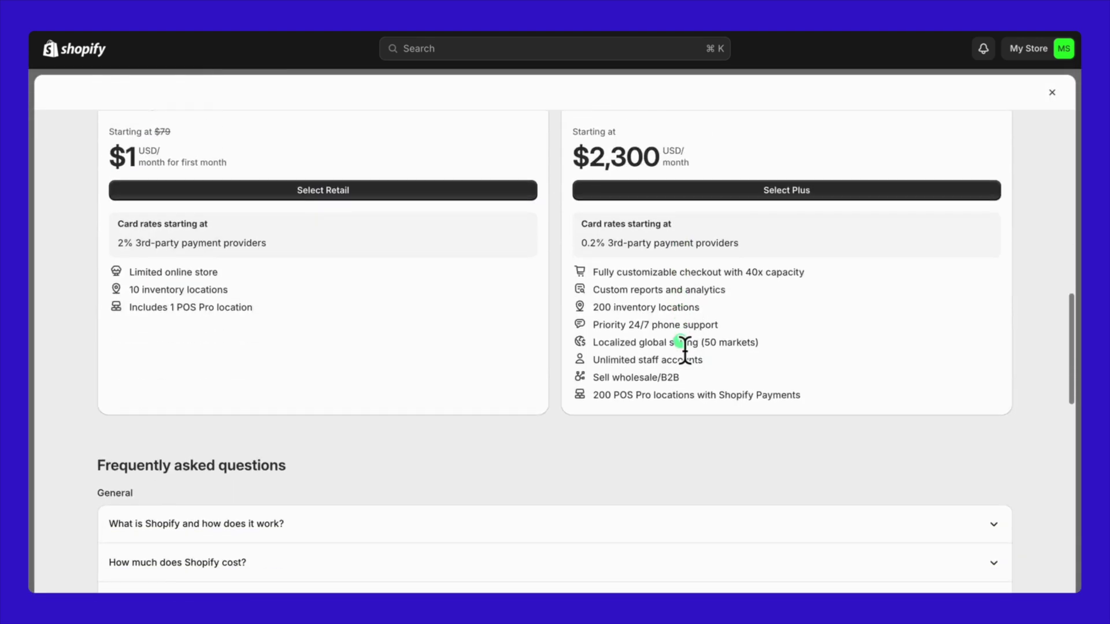
scroll(683, 343, up, 6)
scroll(683, 342, up, 5)
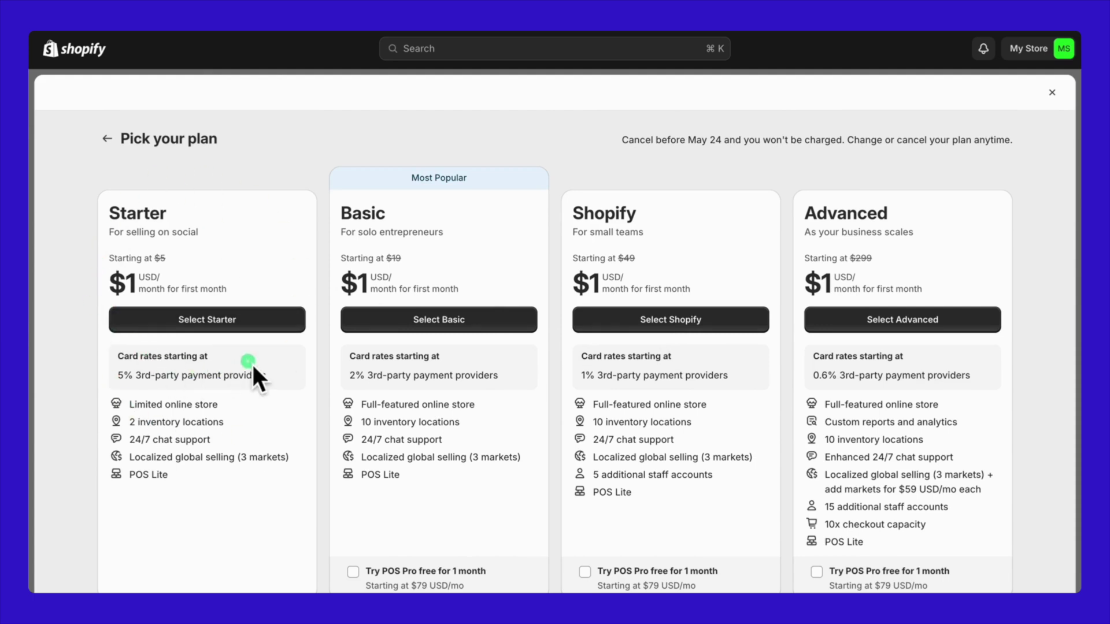
triple_click(635, 141)
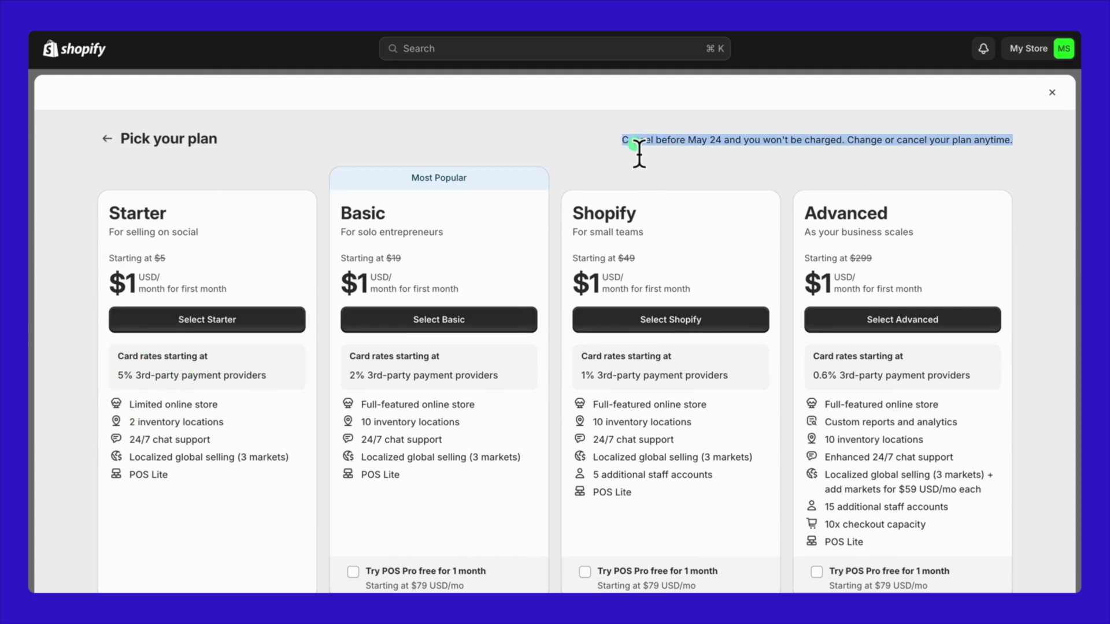
click(605, 181)
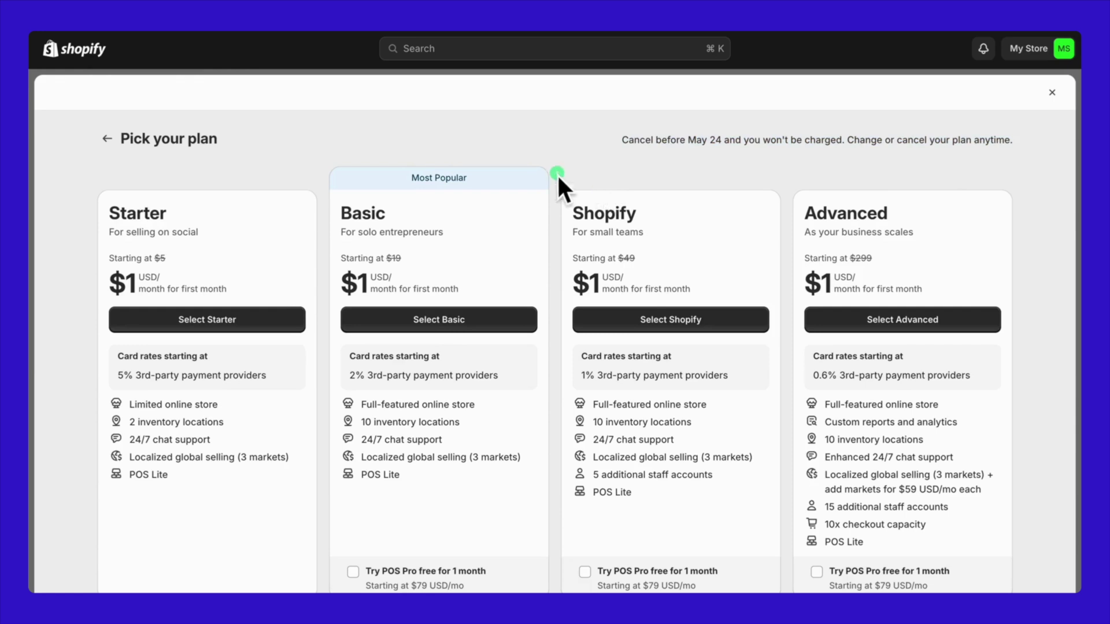
click(108, 139)
click(140, 292)
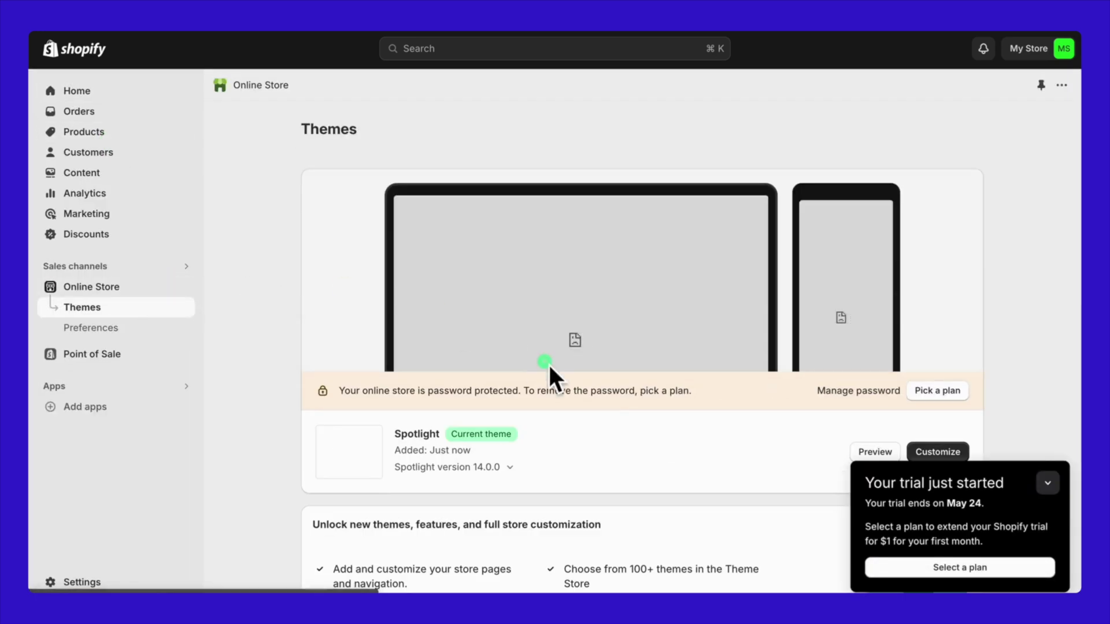
click(1046, 485)
scroll(746, 528, down, 2)
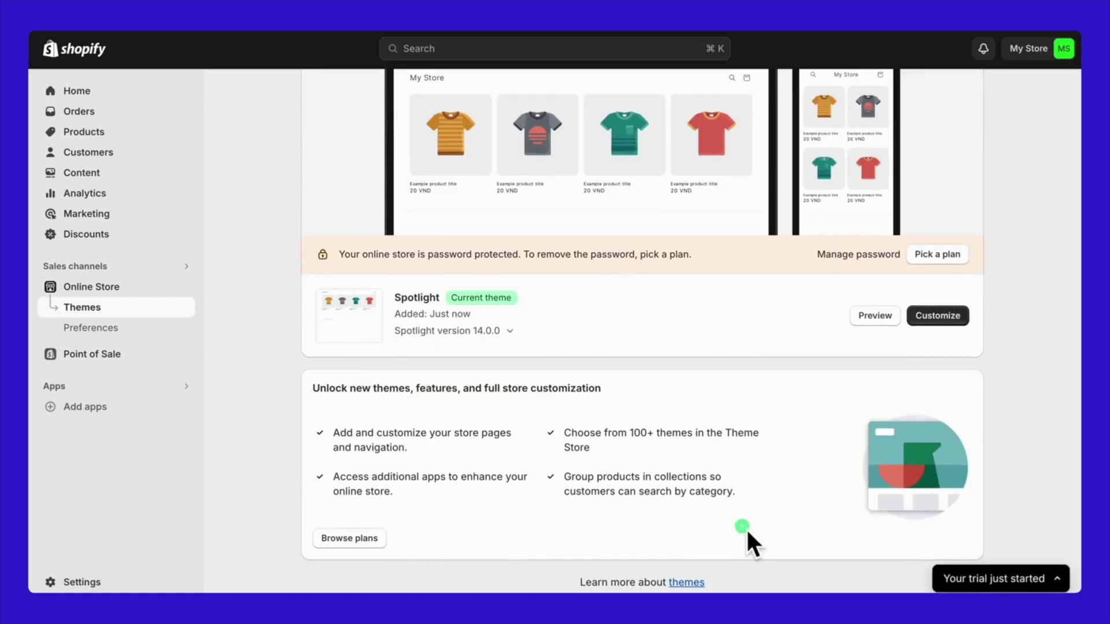
scroll(745, 529, up, 3)
click(942, 446)
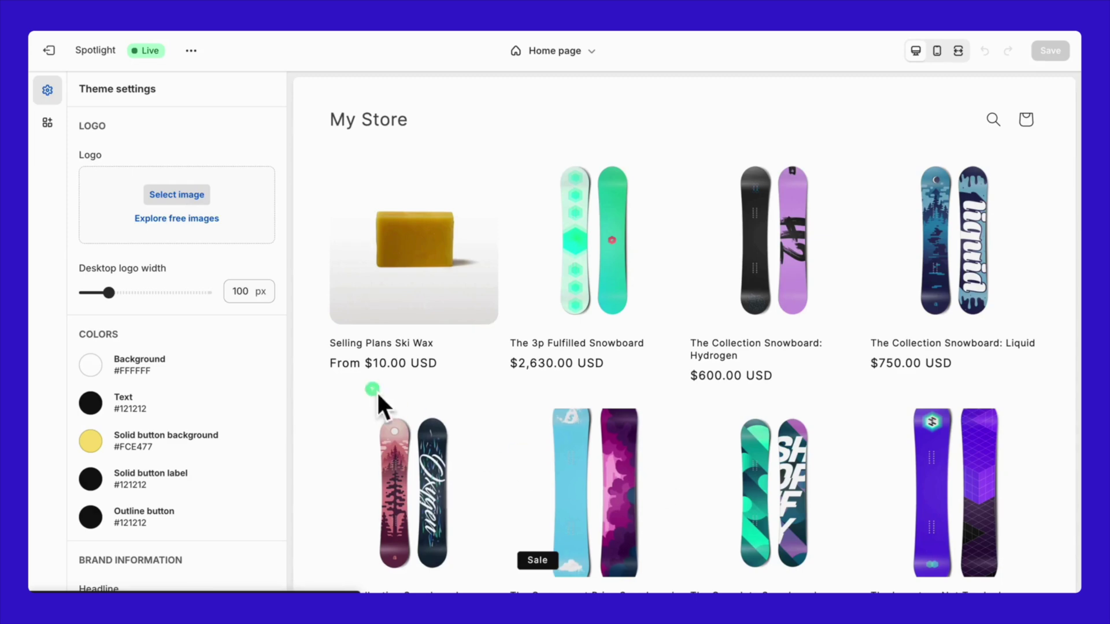
scroll(240, 267, down, 6)
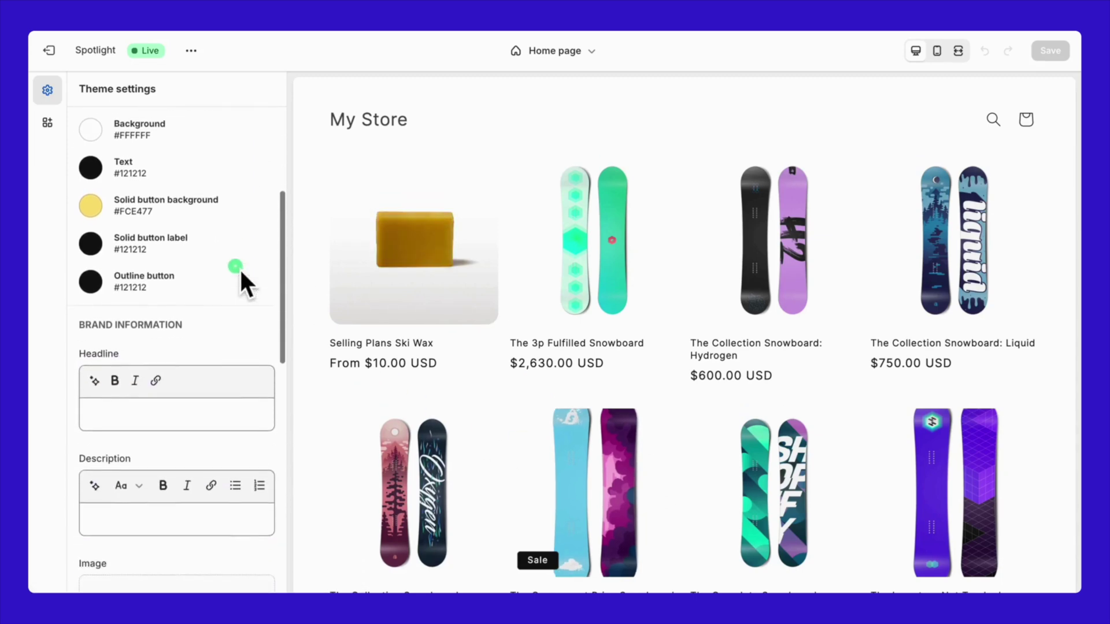
scroll(240, 268, down, 10)
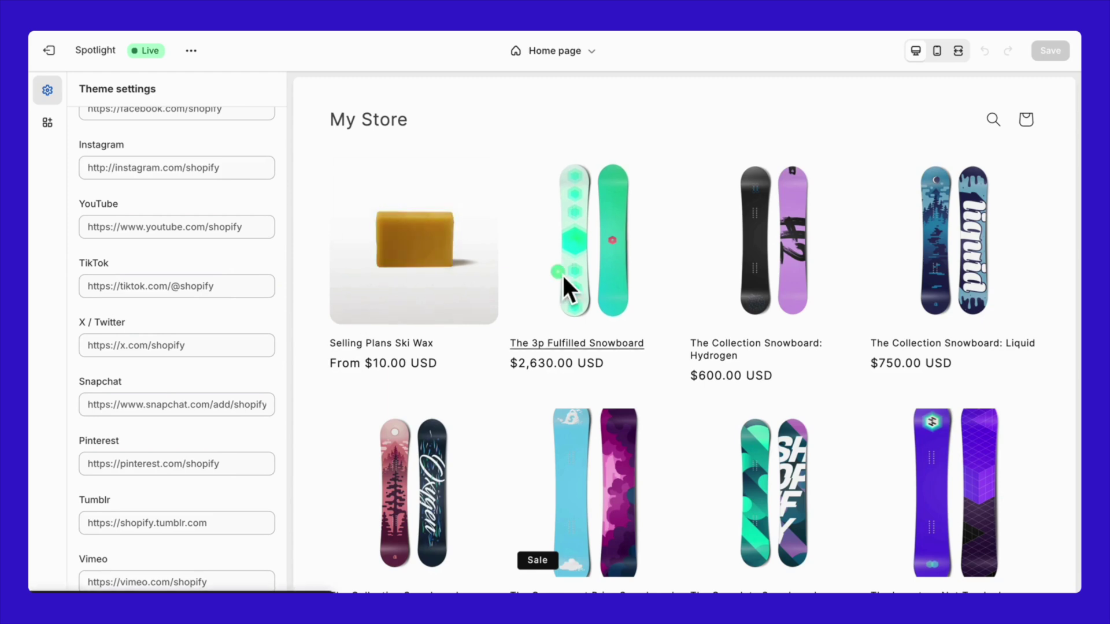
scroll(912, 287, down, 5)
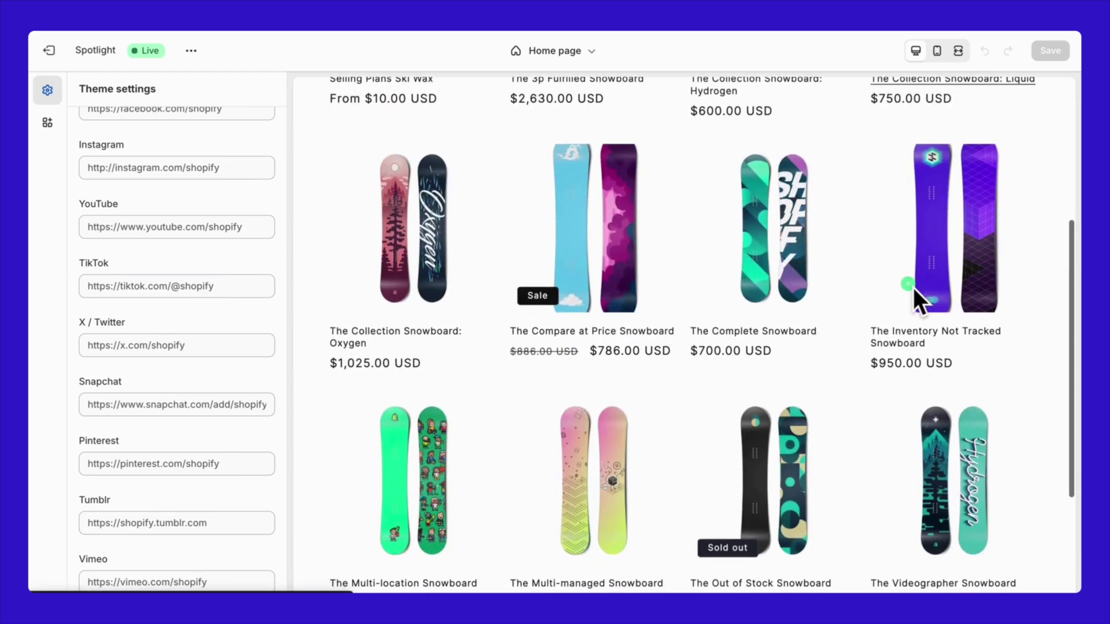
scroll(682, 425, down, 2)
click(634, 405)
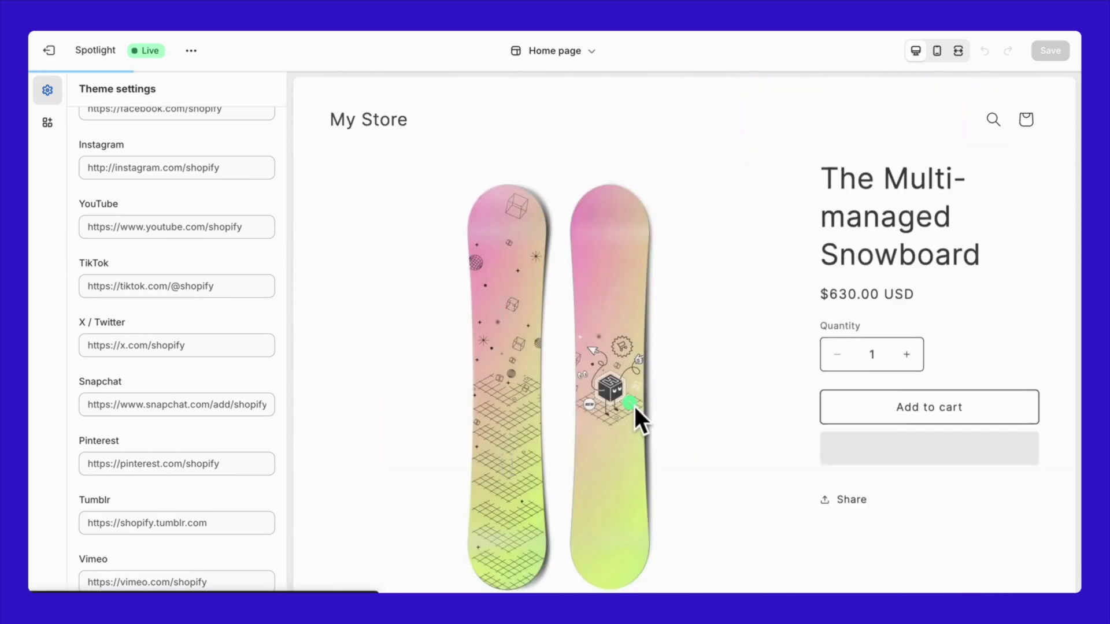
click(596, 51)
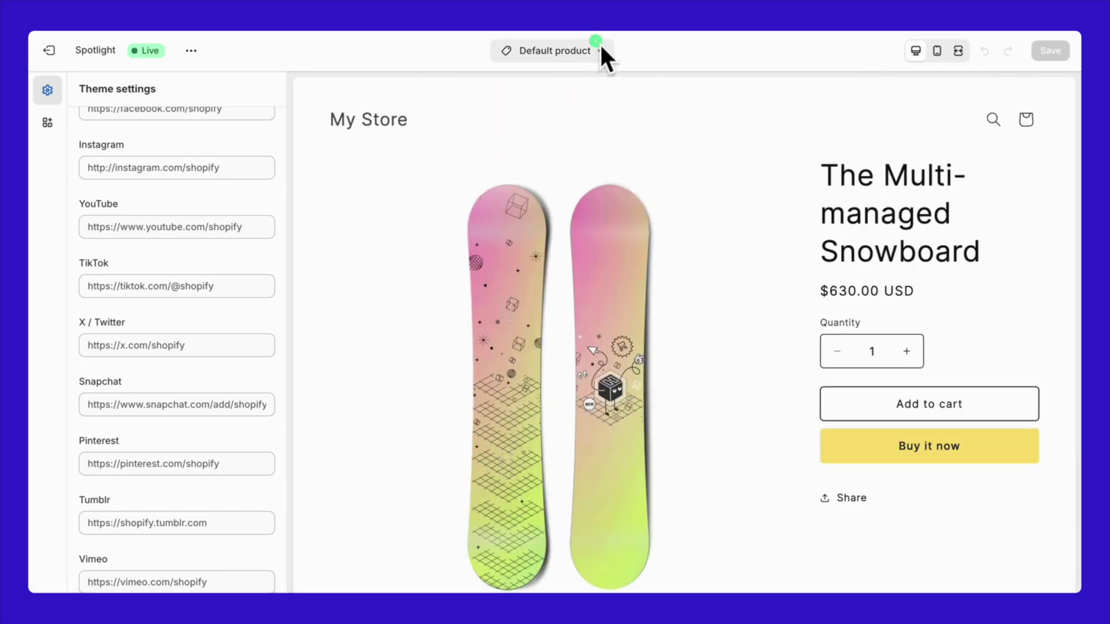
click(590, 86)
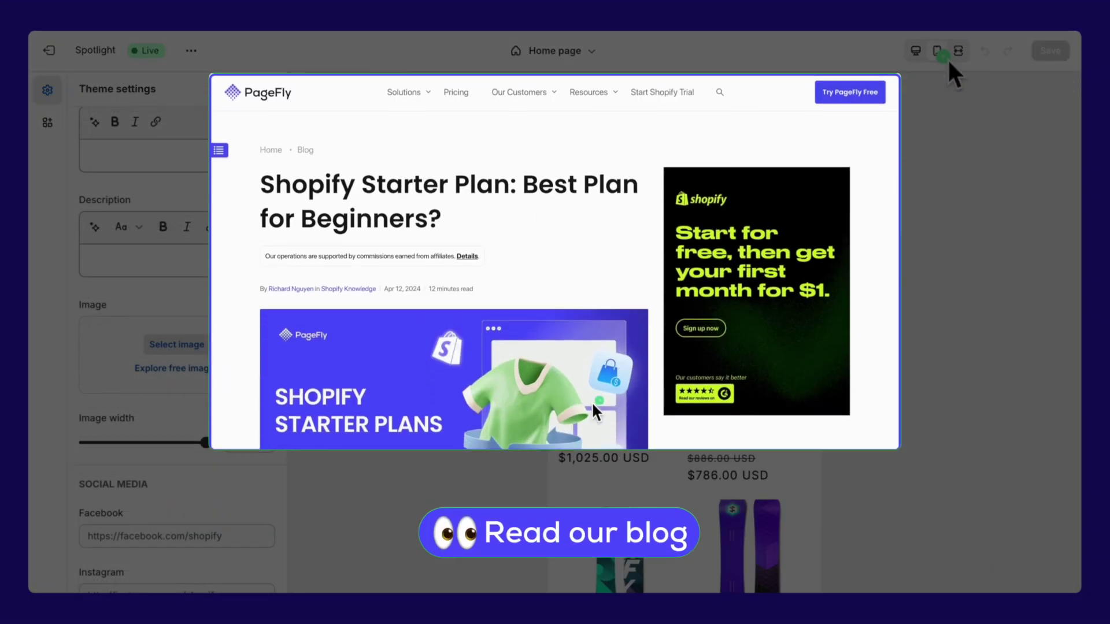
click(225, 155)
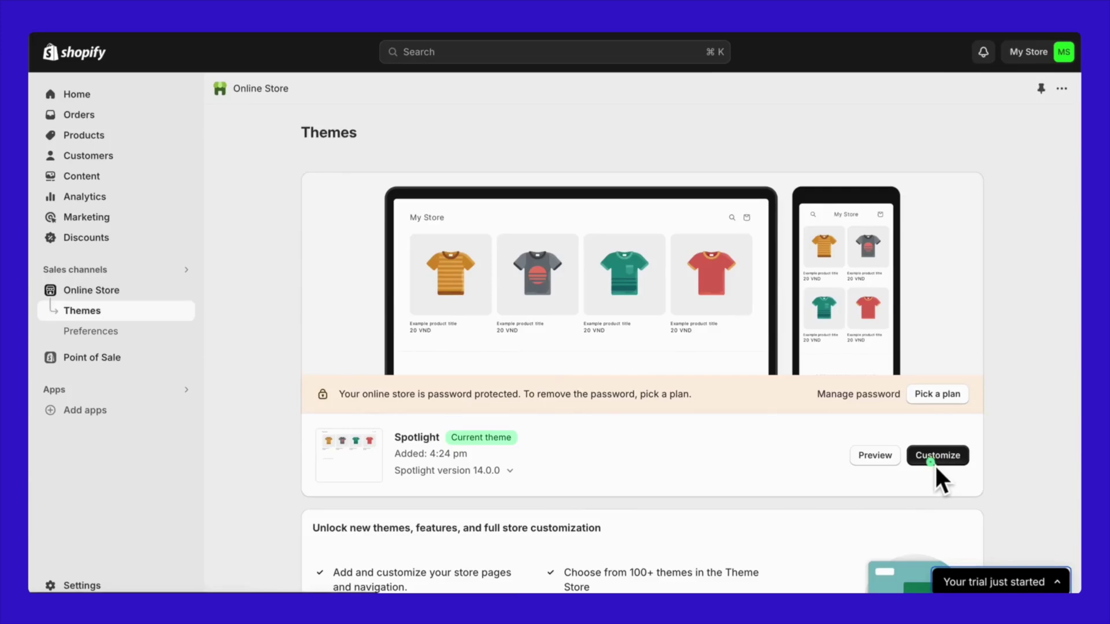
In the Spotlight theme editor, set Avatar_Logo_favicon_demo as the logo at 50 px desktop width
click(934, 464)
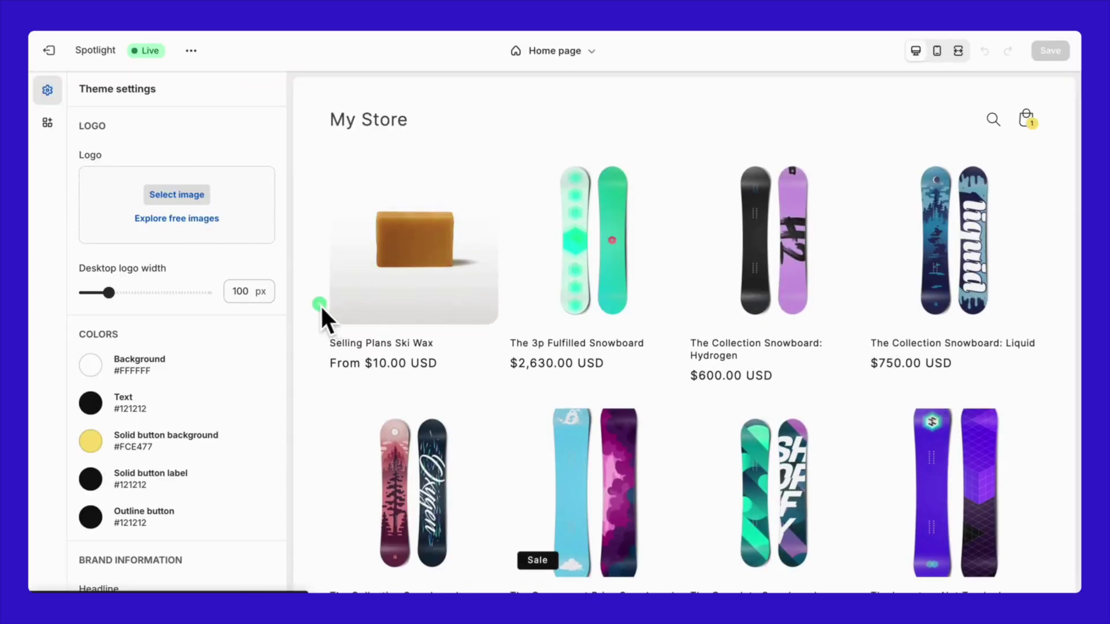
click(197, 195)
click(431, 305)
click(878, 542)
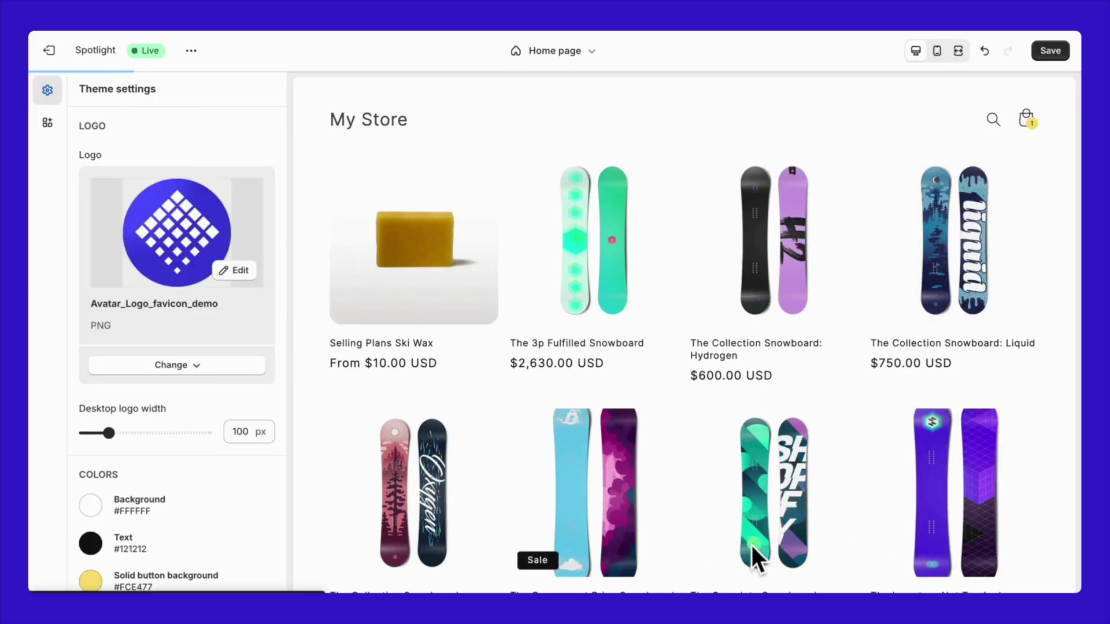
drag(109, 433, 58, 431)
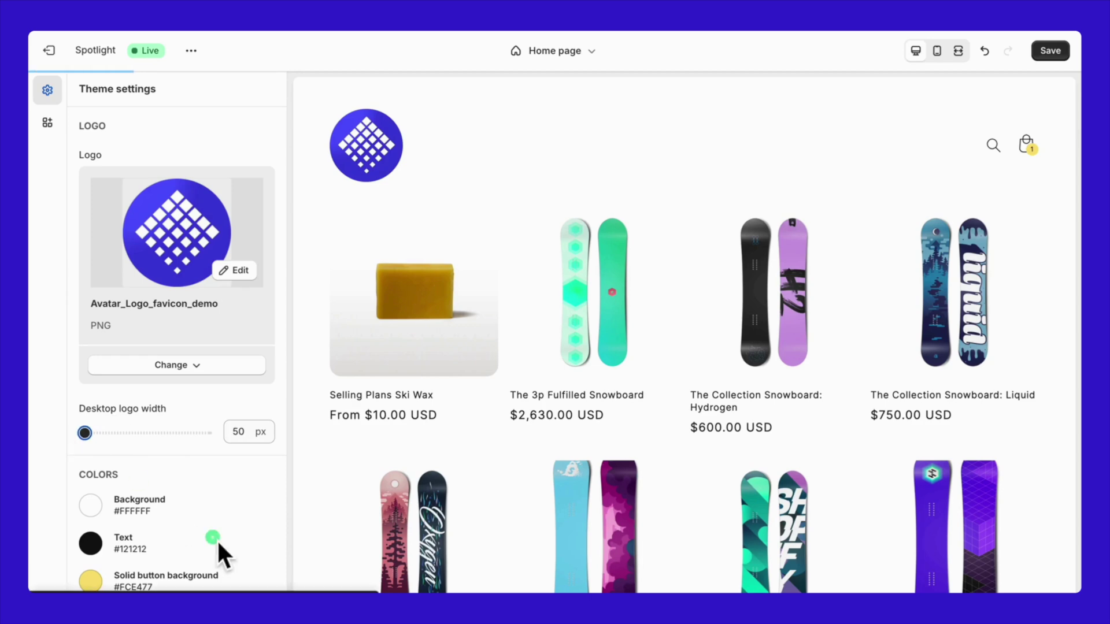
Change the solid button background colour from FCE477 to green 41F99B
scroll(217, 539, down, 3)
click(97, 386)
double_click(164, 275)
key(BackSpace)
click(198, 337)
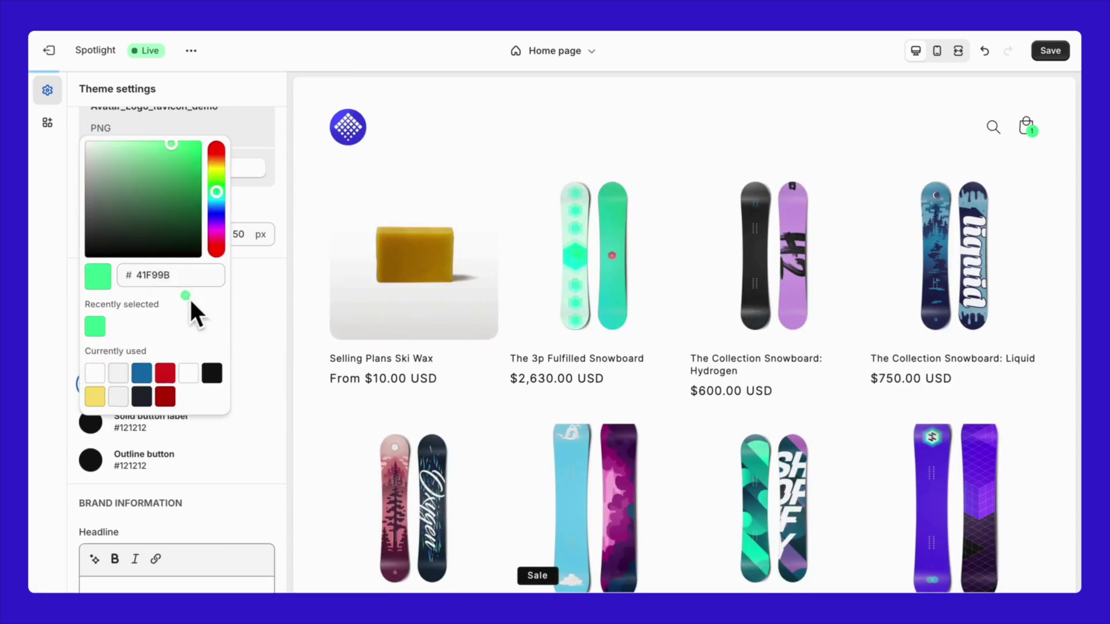
scroll(408, 390, down, 6)
click(258, 438)
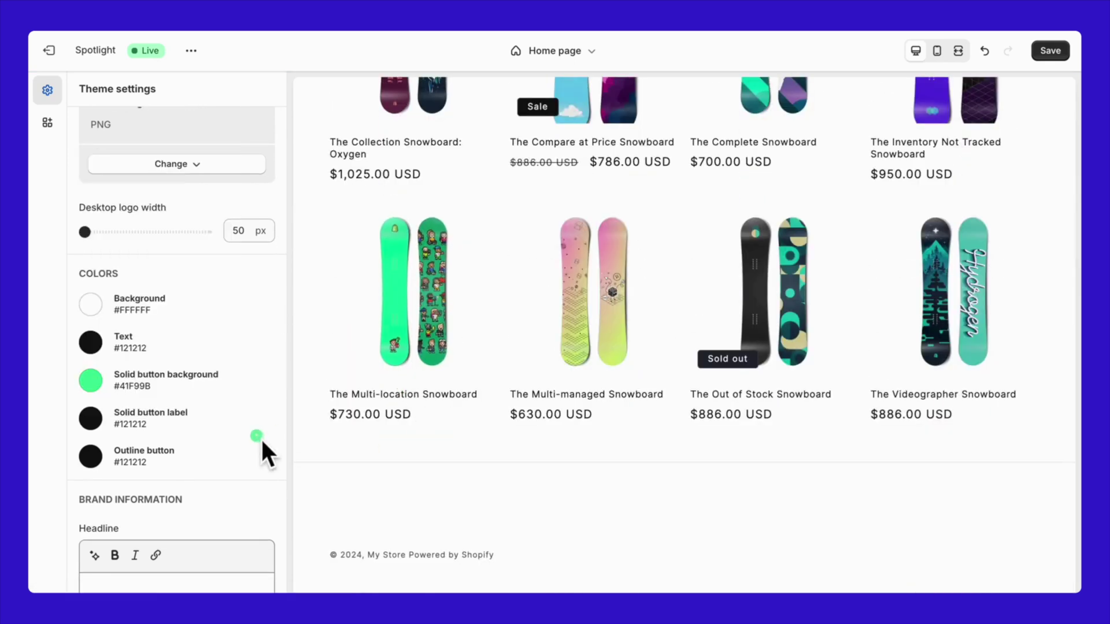
Preview the Multi-location Snowboard product page and save the theme changes
scroll(271, 442, down, 15)
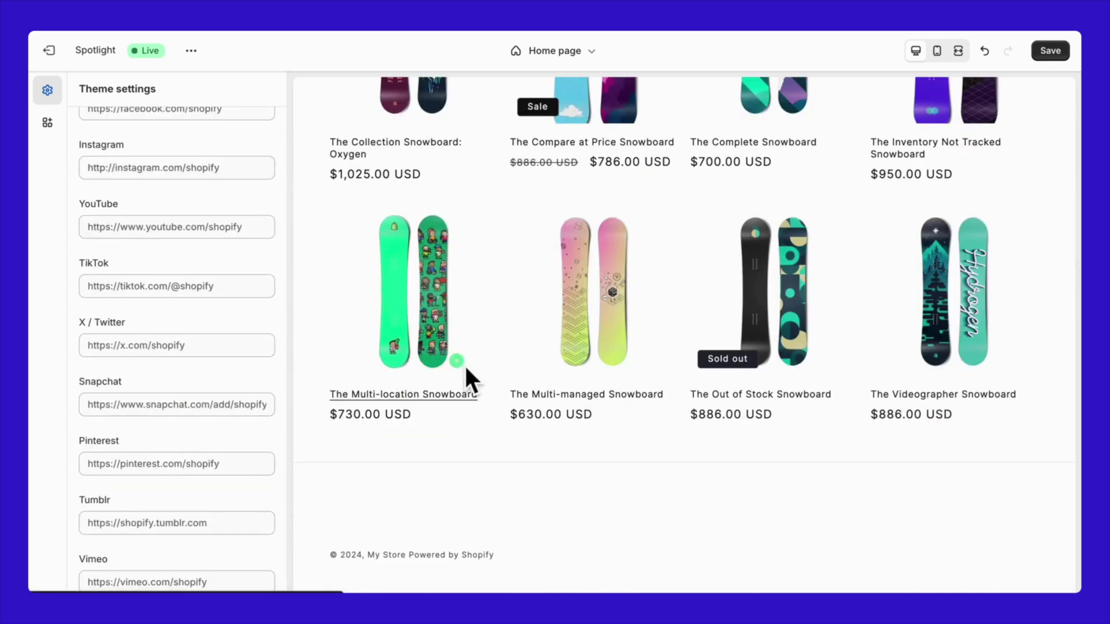
click(480, 394)
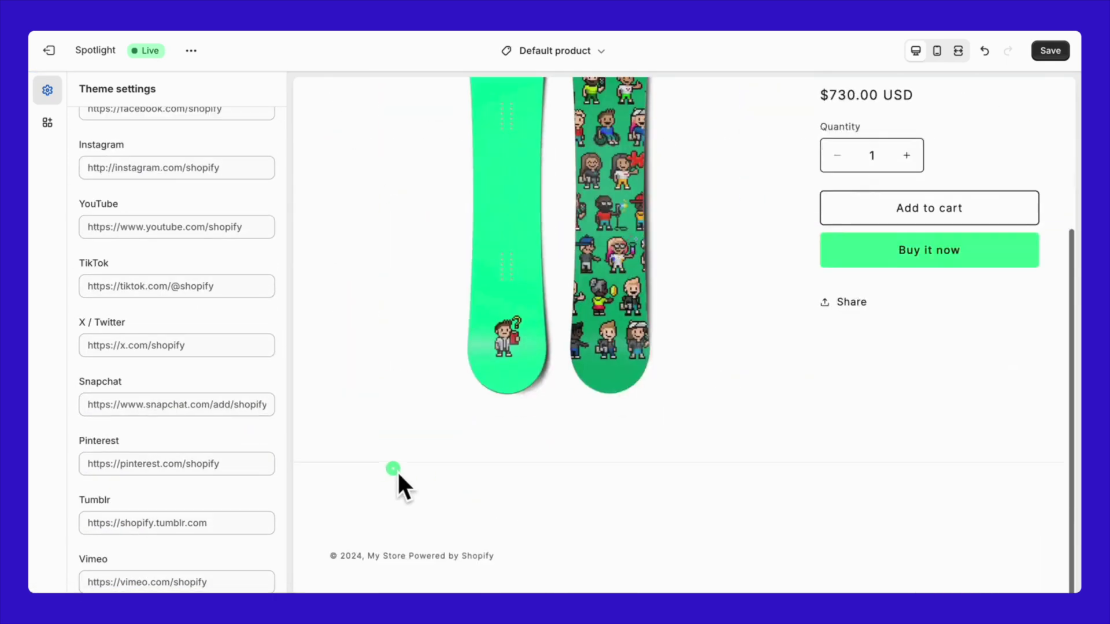
click(1051, 53)
Check the theme preview at mobile width, then view the live storefront
click(937, 51)
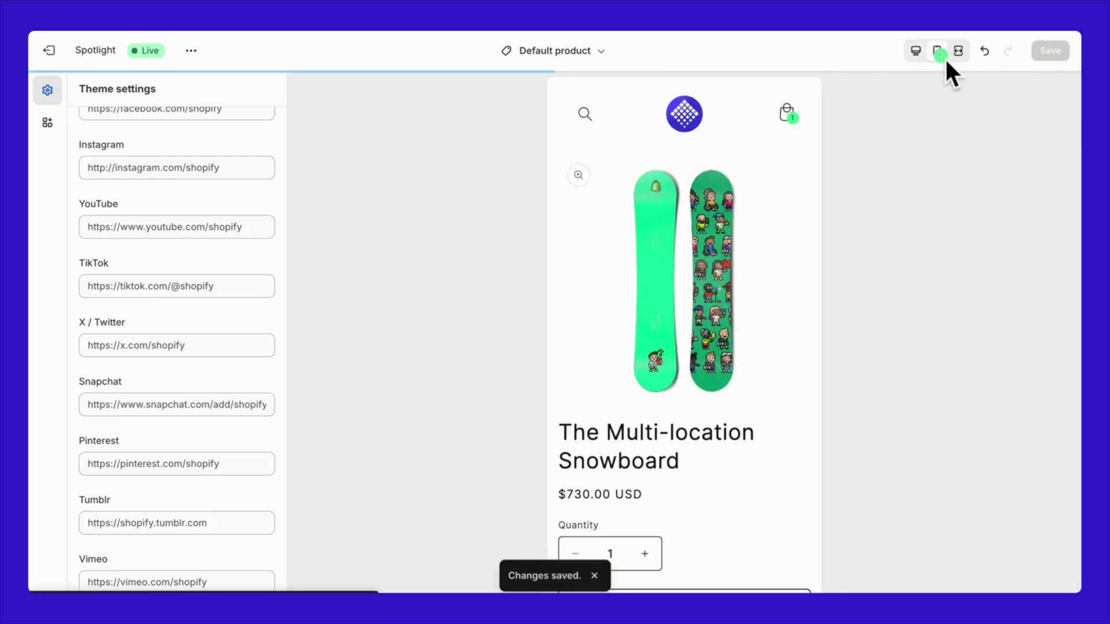
click(191, 50)
click(148, 141)
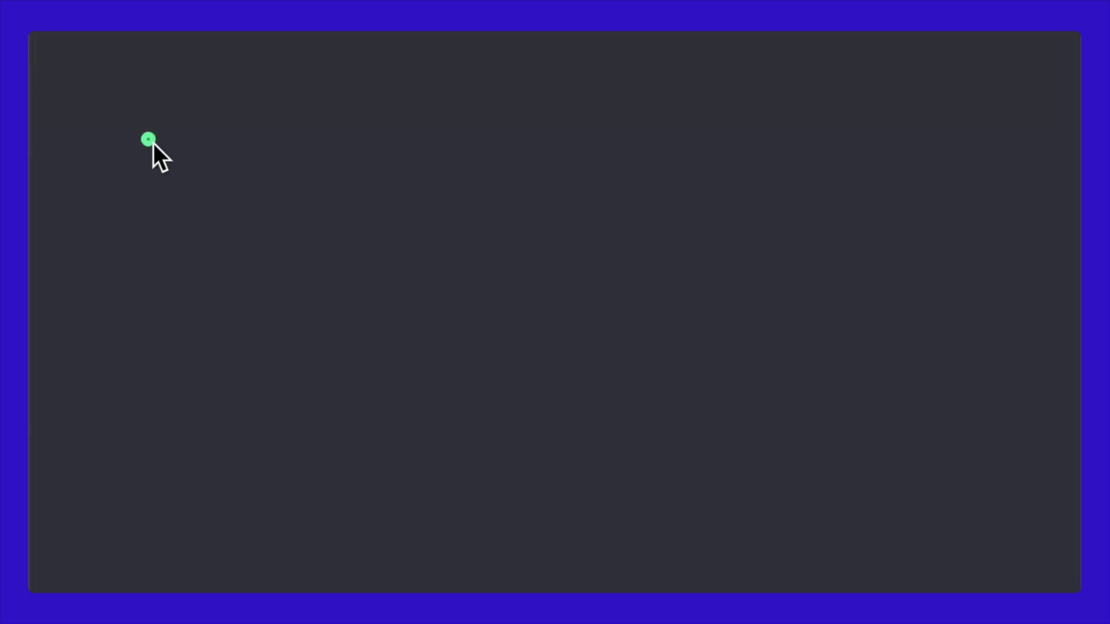
Open the Compare at Price Snowboard product page and enlarge its product image
scroll(153, 145, down, 1)
scroll(152, 140, down, 7)
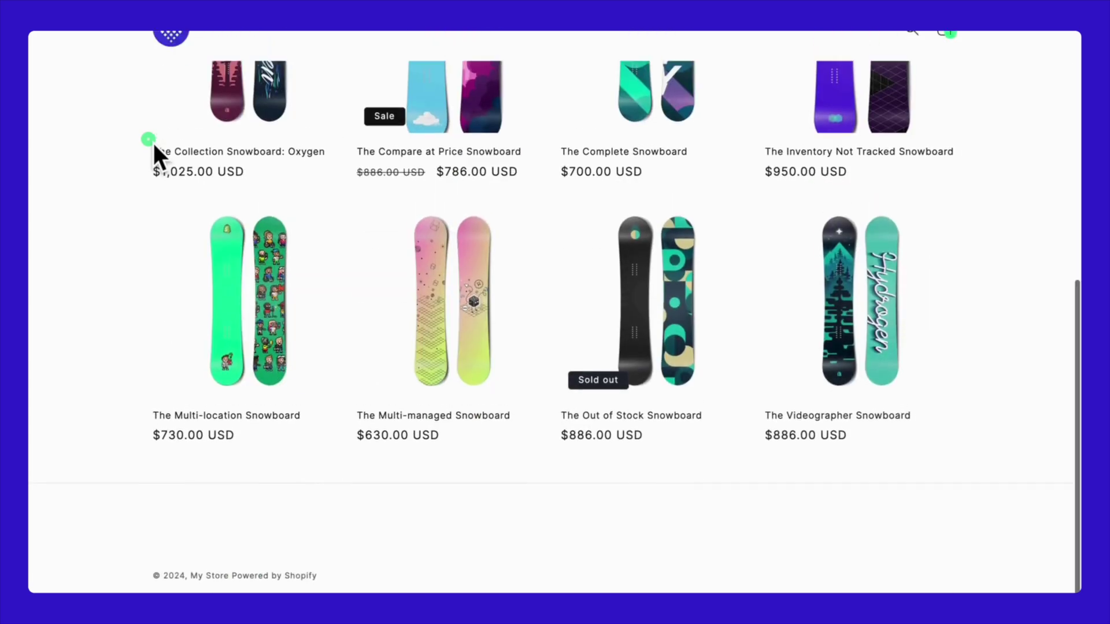
scroll(152, 140, up, 8)
click(461, 446)
scroll(493, 452, down, 6)
scroll(490, 453, up, 6)
click(208, 139)
scroll(631, 381, down, 5)
scroll(631, 382, down, 2)
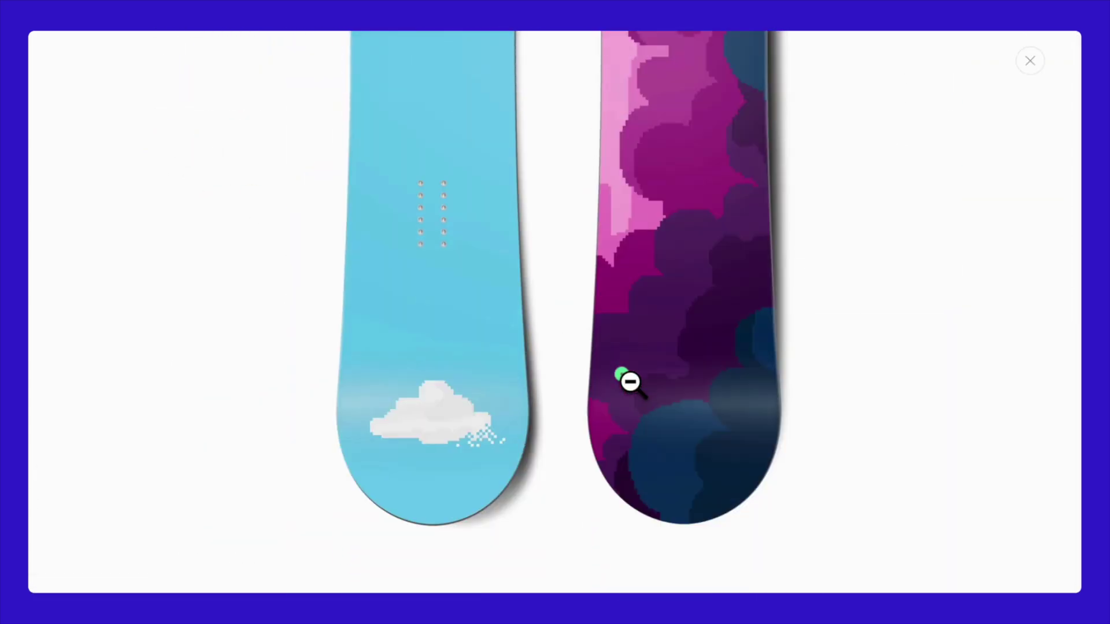
click(625, 377)
Return to the store home page, view the Hydrogen snowboard, and return home again
click(180, 91)
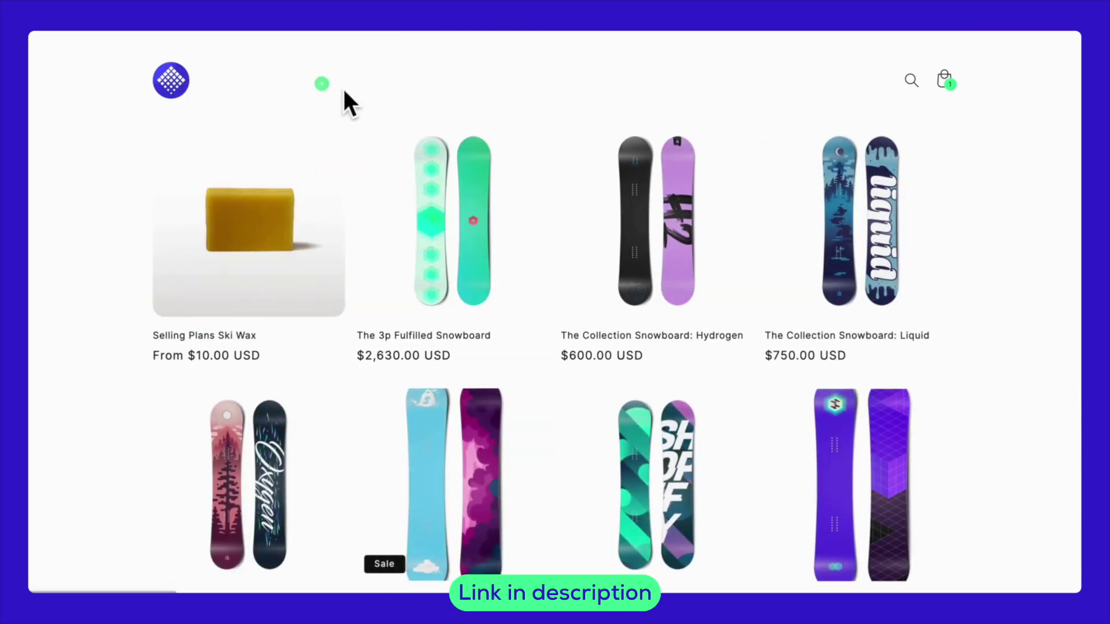
click(686, 208)
click(188, 96)
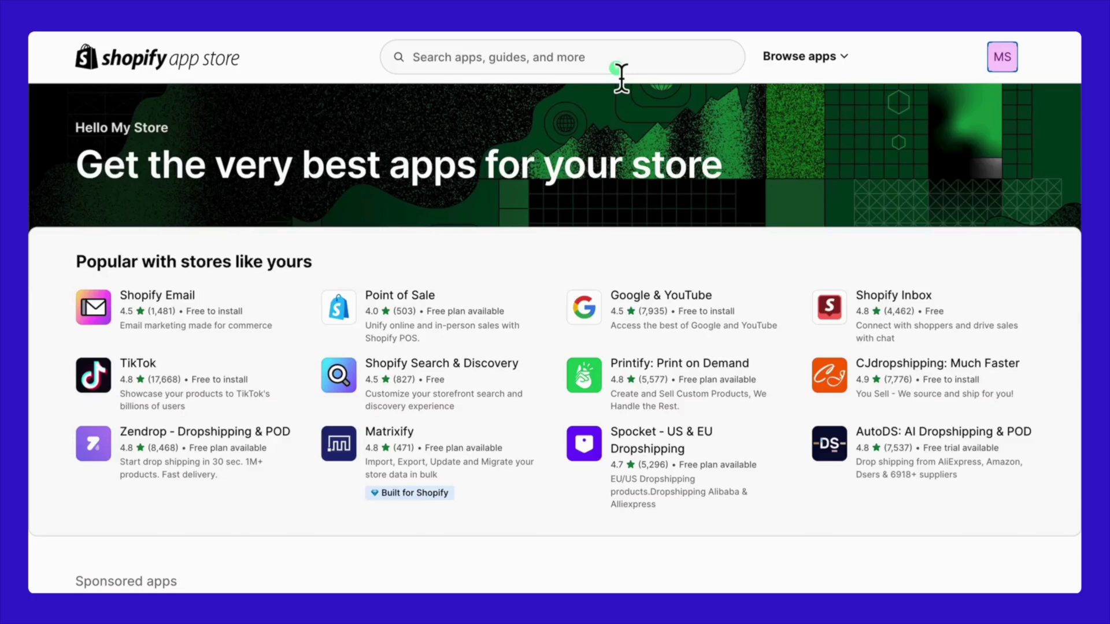
Search the App Store for 'linkpop' and install Linkpop, approving its data access
click(617, 67)
text(linkp)
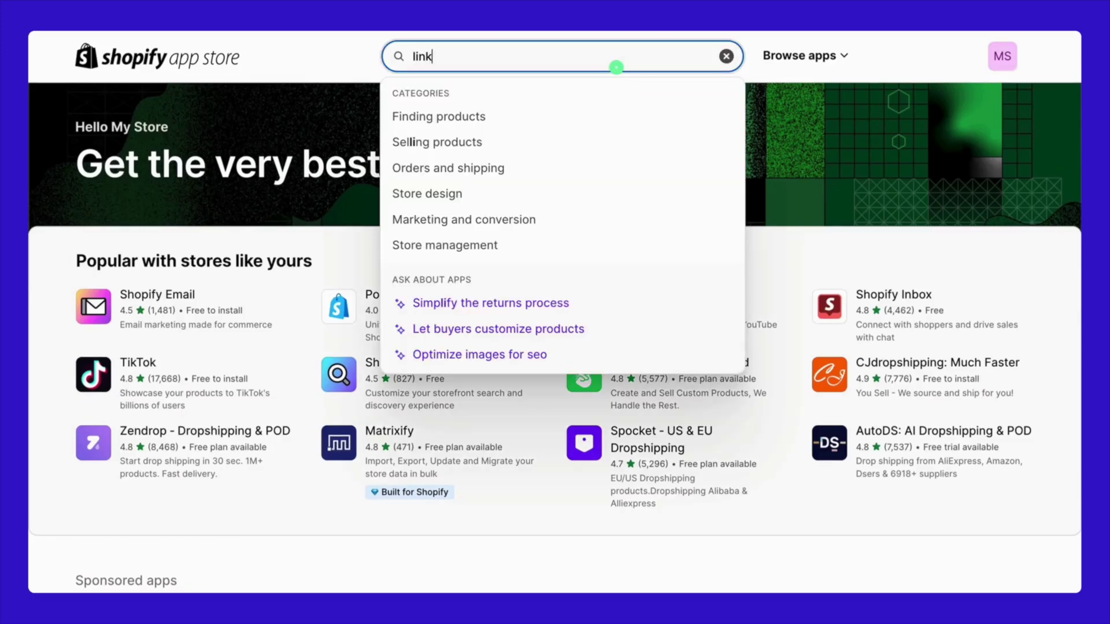
text(op)
click(584, 121)
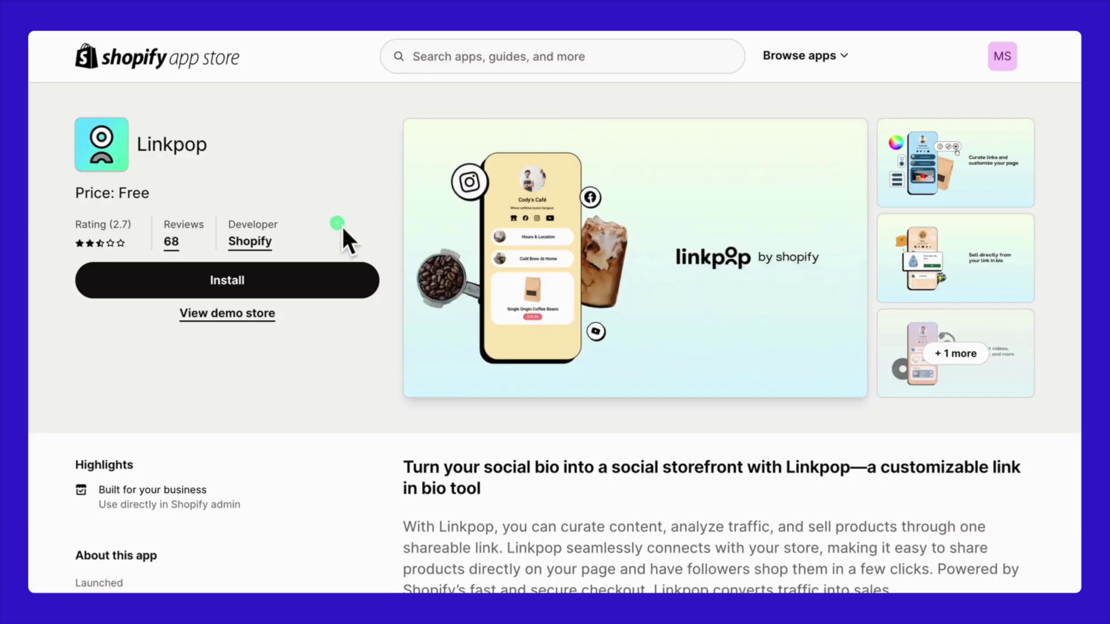
click(307, 290)
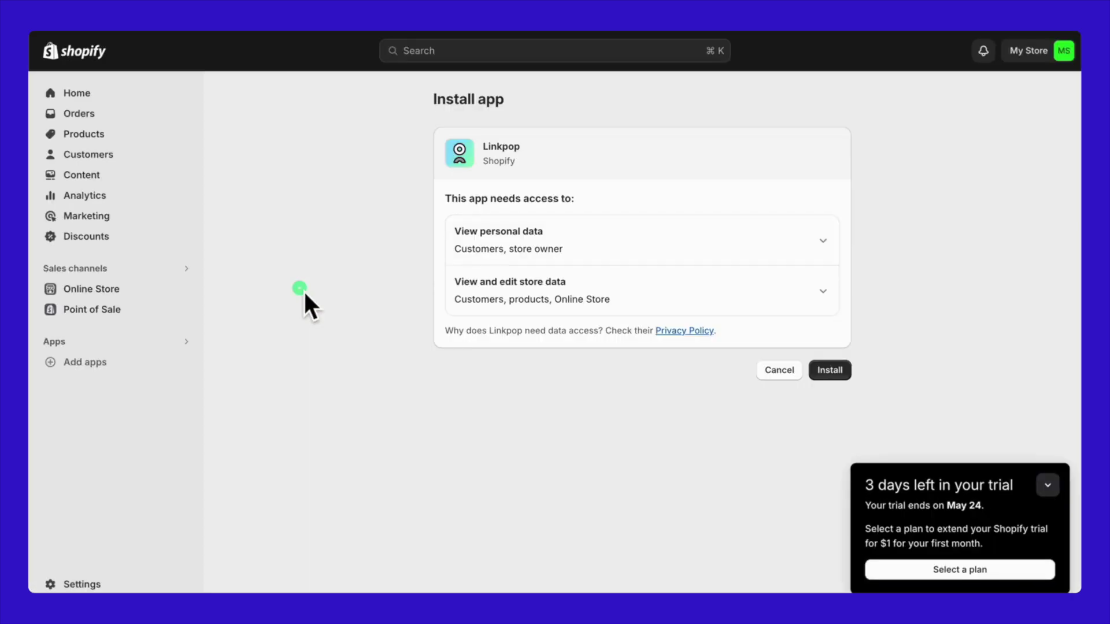
click(843, 373)
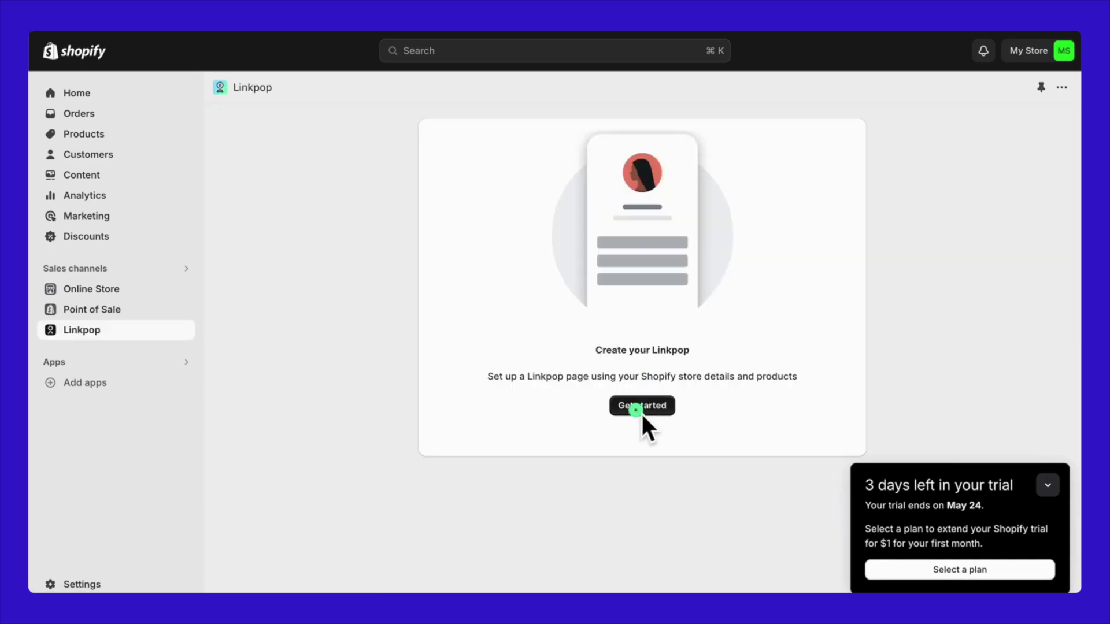
Create a Linkpop profile for My Store at the URL my-demo-store
click(641, 411)
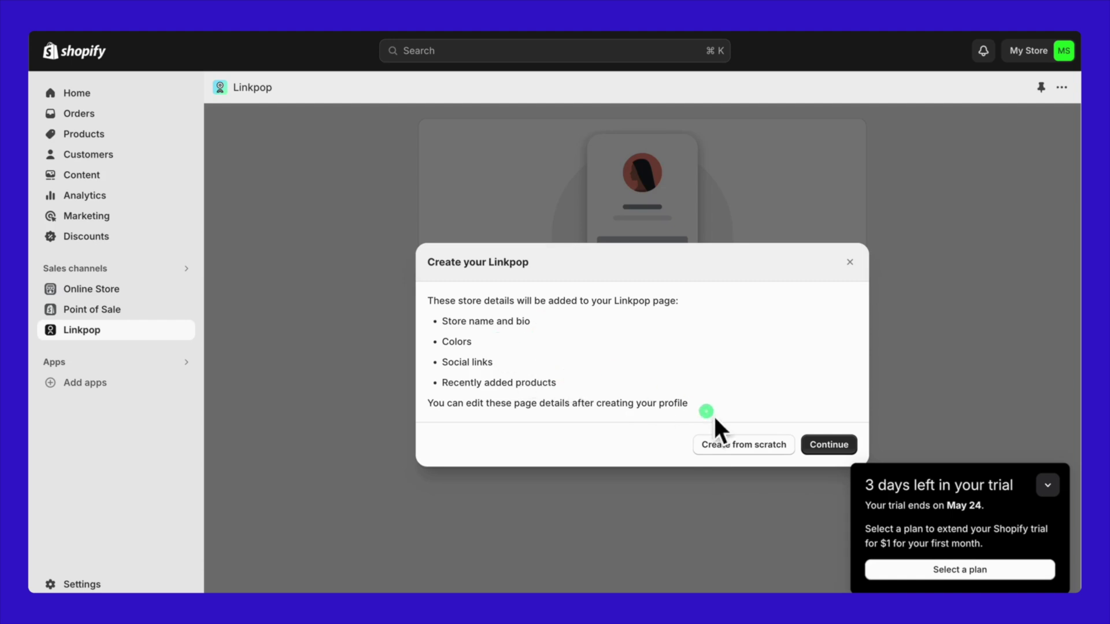
click(833, 447)
click(724, 377)
click(702, 347)
key(super+a)
key(BackSpace)
text(my-demo-store)
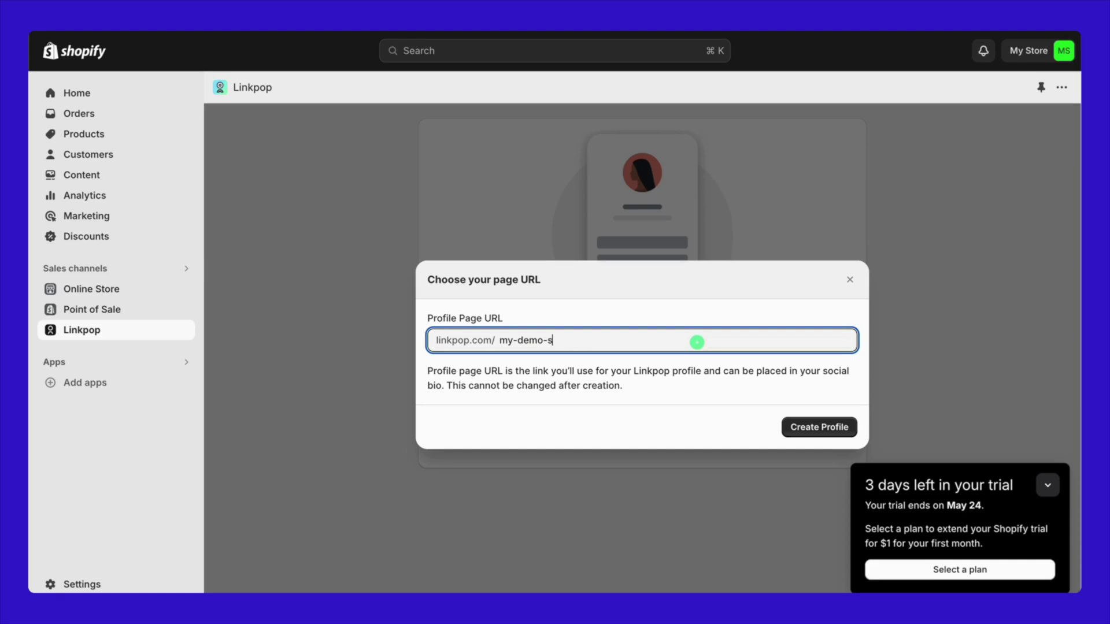
click(844, 434)
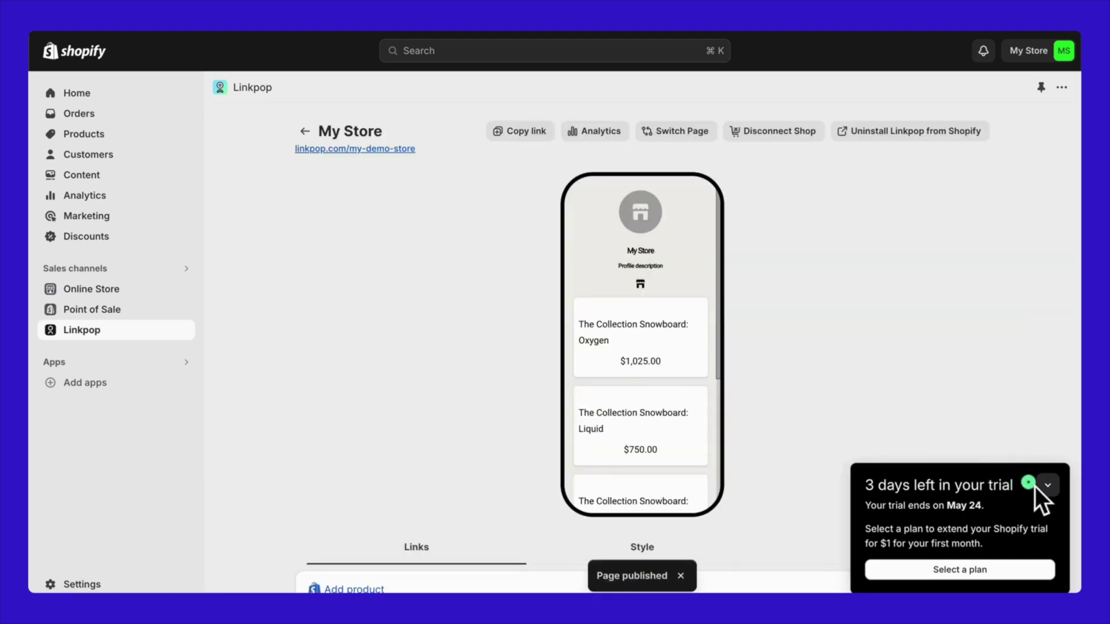
Collapse the trial notice and add a store product to the Linkpop page
click(1047, 485)
scroll(804, 534, down, 2)
scroll(804, 533, down, 15)
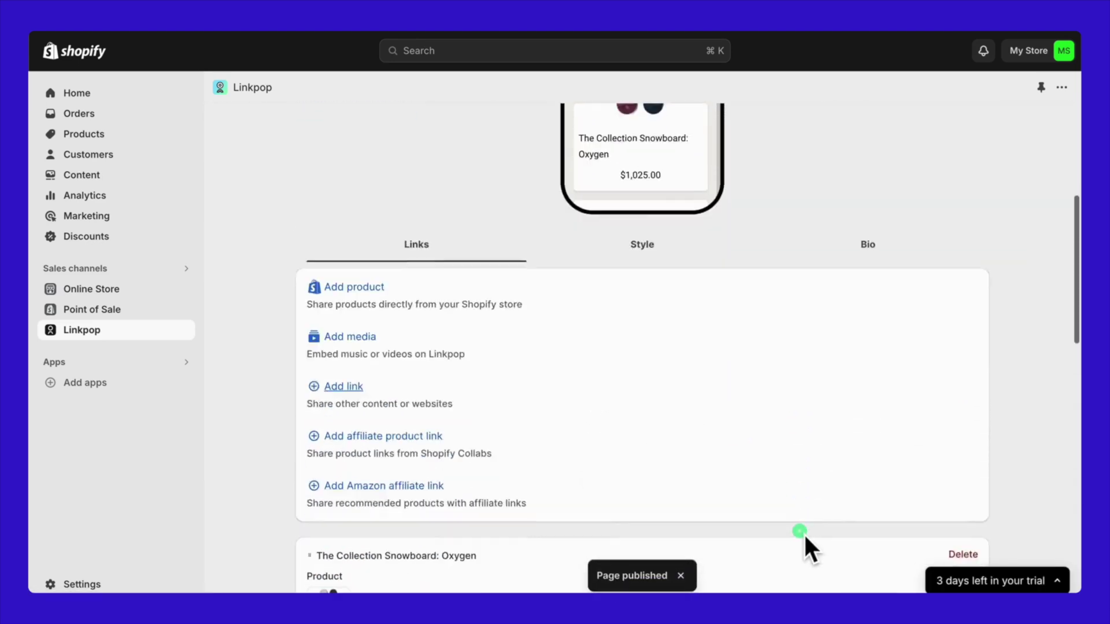
scroll(798, 527, up, 15)
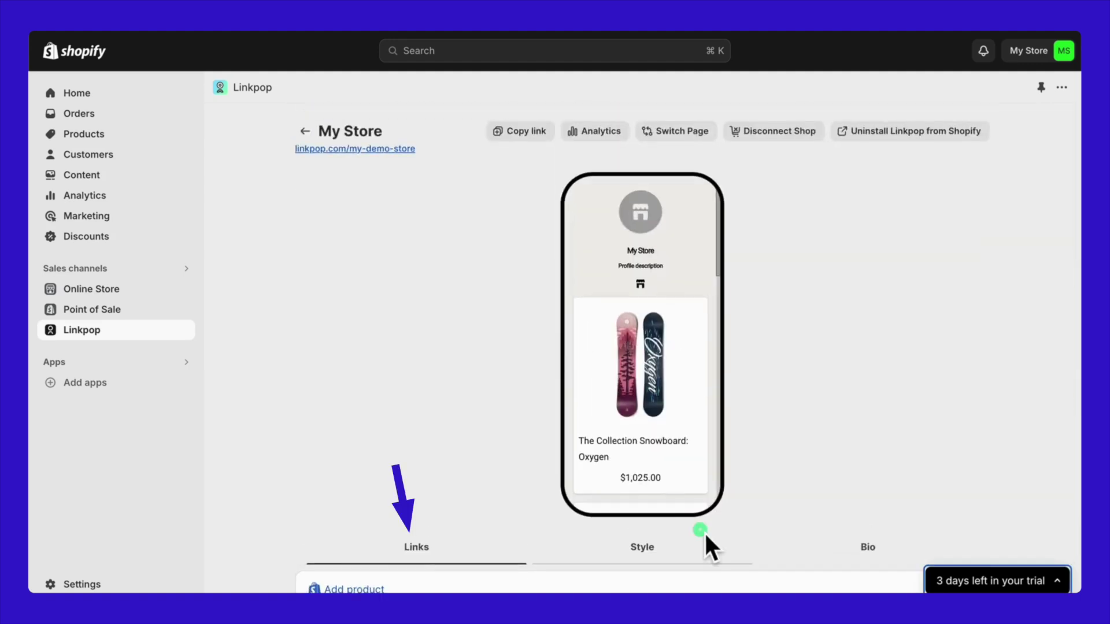
scroll(704, 532, down, 6)
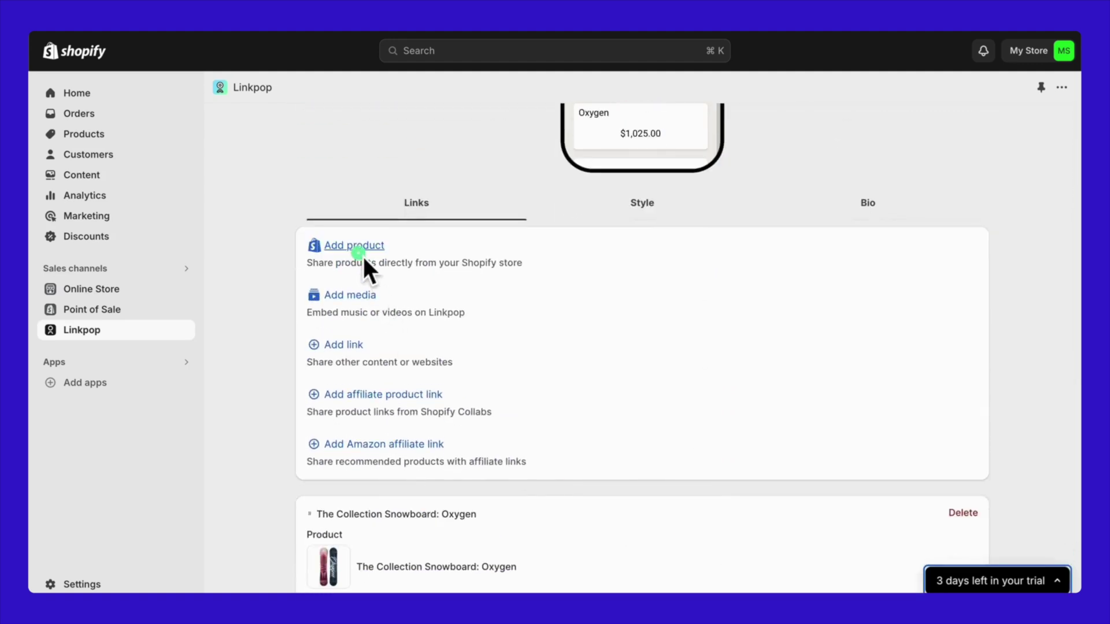
click(362, 250)
Add a media embed card and edit its title and URL fields
click(354, 267)
scroll(394, 391, down, 2)
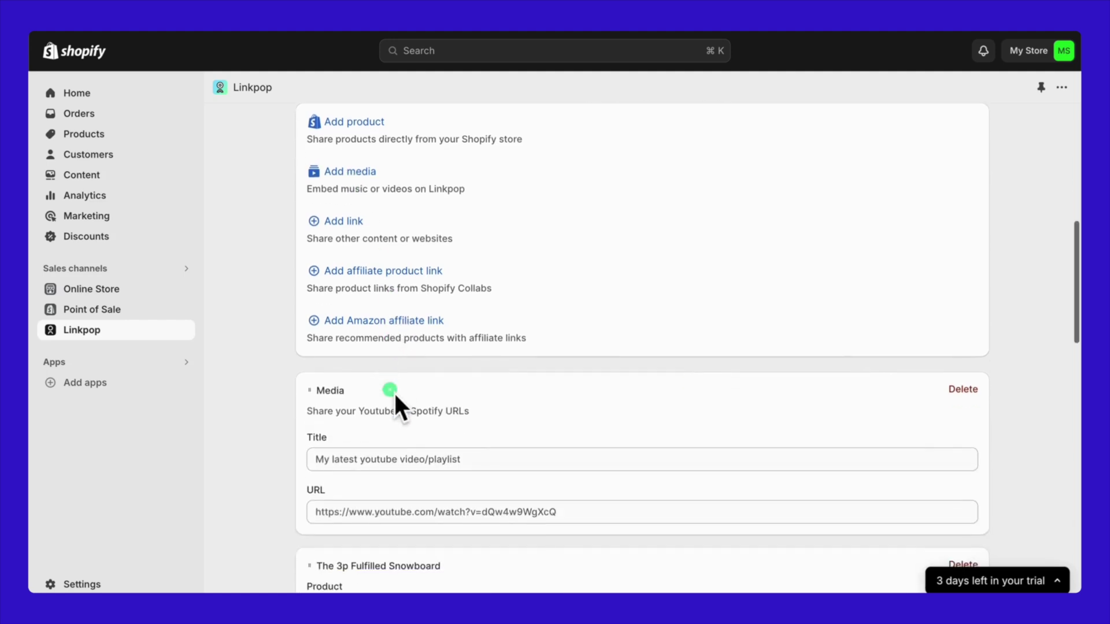
click(393, 460)
click(399, 491)
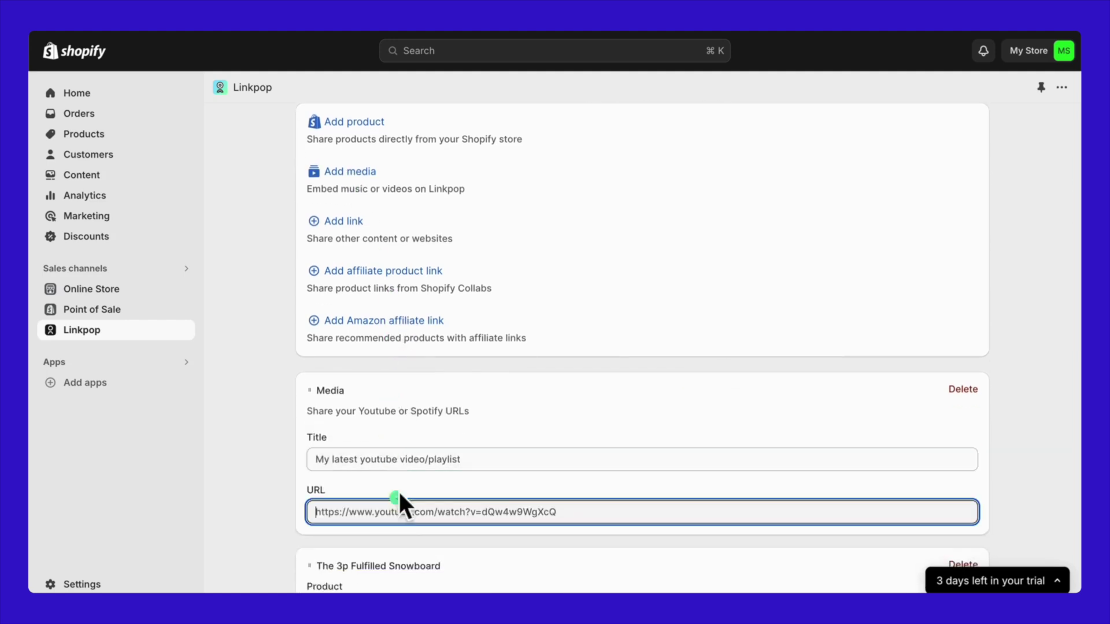
Add a custom link card, edit its title and URL, and cancel the thumbnail upload
click(351, 222)
click(370, 435)
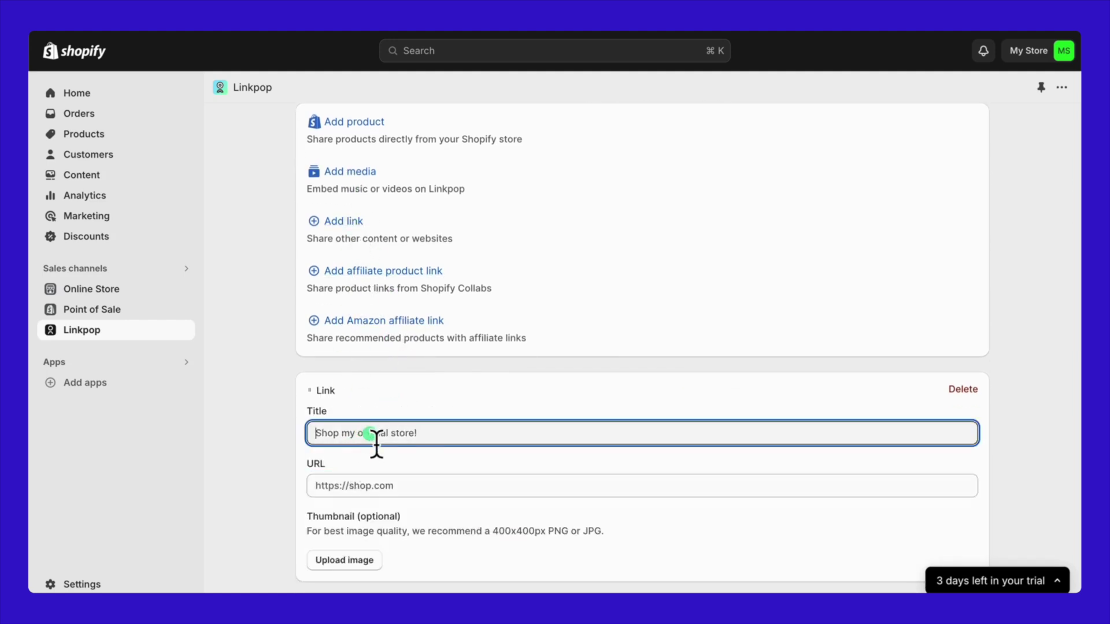
click(404, 489)
click(358, 558)
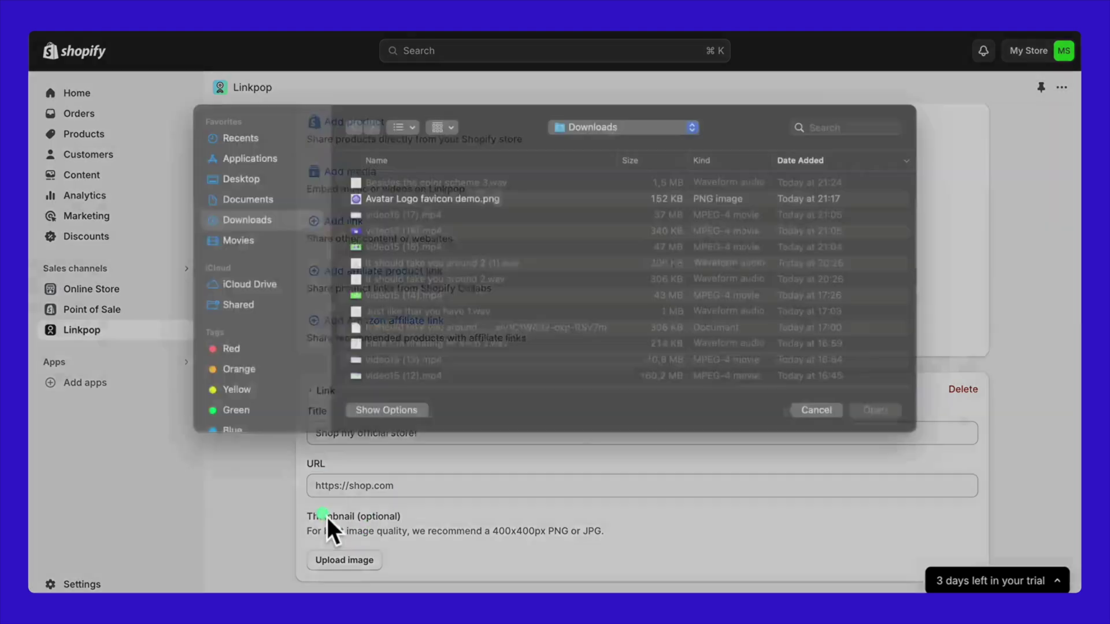
key(Escape)
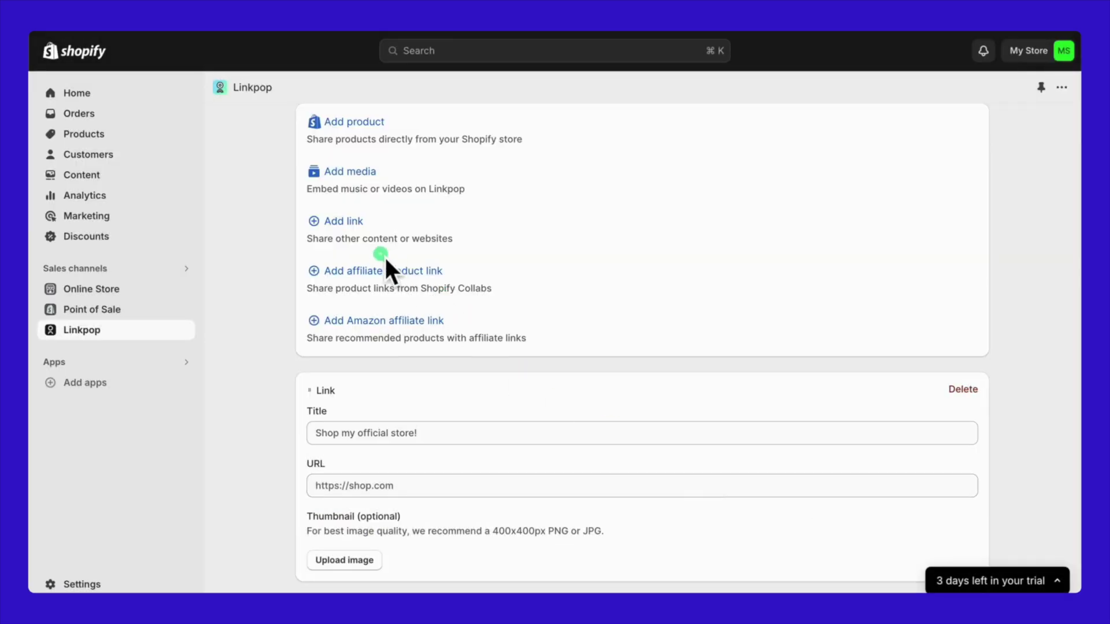
Start an Amazon affiliate link, then dismiss the dialog without adding it
click(433, 323)
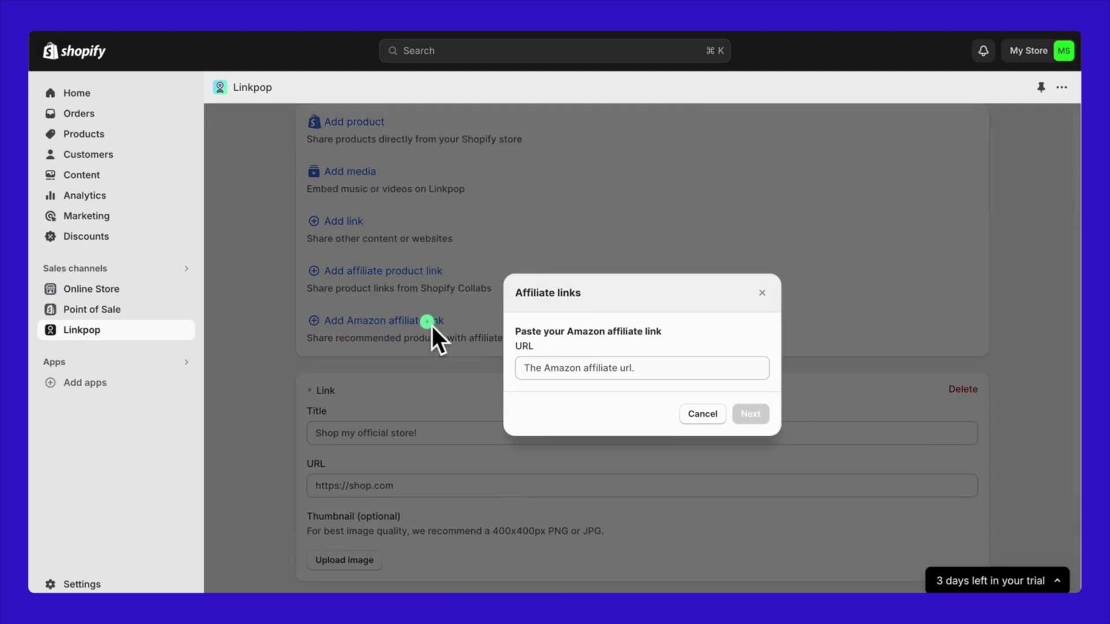
click(686, 370)
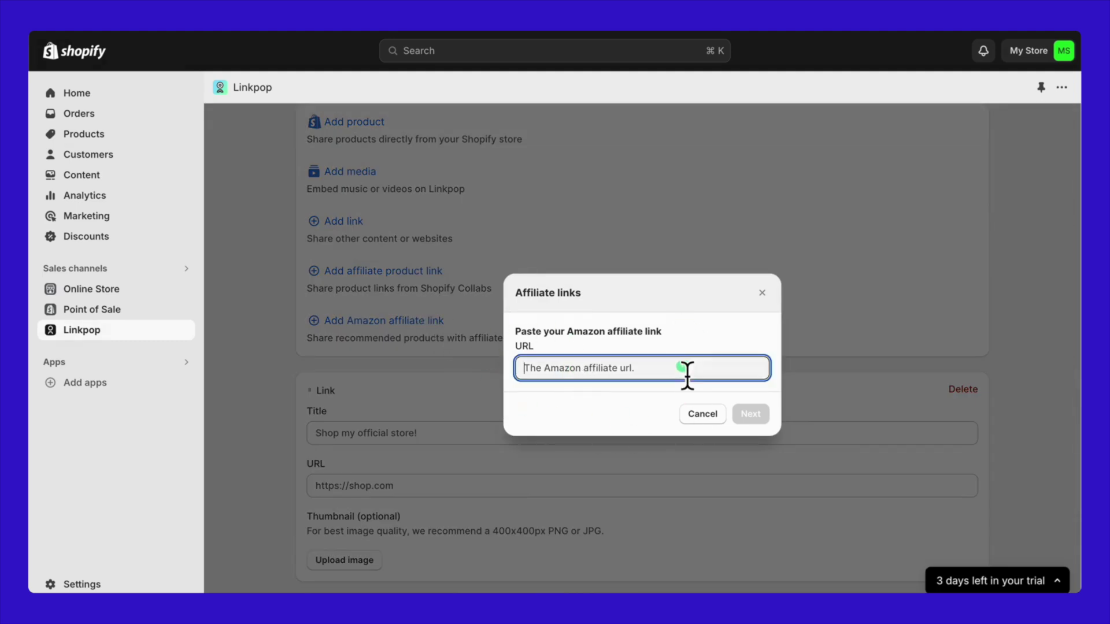
click(763, 295)
Delete the link card and the media card from the Linkpop page
scroll(732, 379, down, 3)
scroll(712, 438, down, 2)
scroll(884, 255, up, 1)
click(964, 178)
click(832, 393)
click(964, 180)
click(833, 392)
Rename the first product to 'The 3p Fulfilled Snowboard Demo' and open the Style settings
click(605, 359)
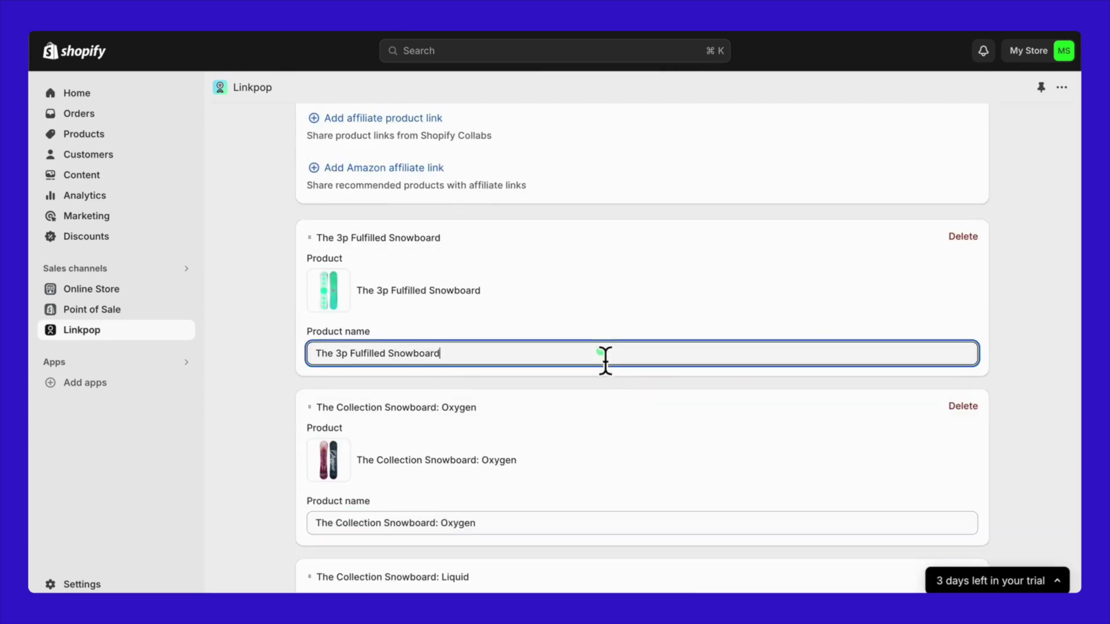
scroll(600, 351, up, 2)
scroll(600, 351, down, 2)
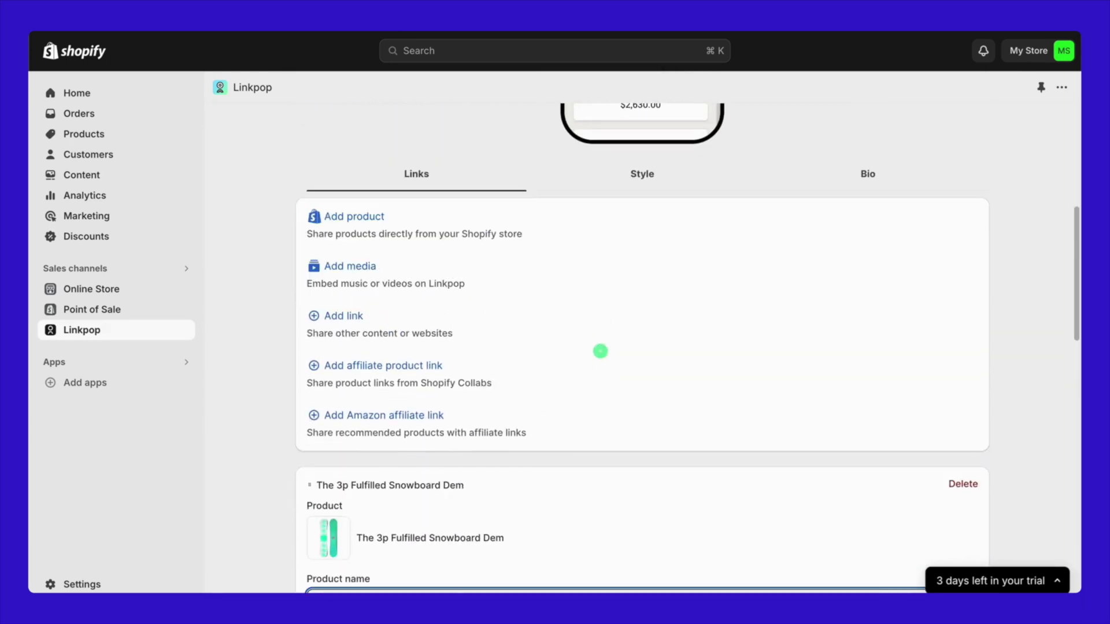
scroll(600, 347, up, 5)
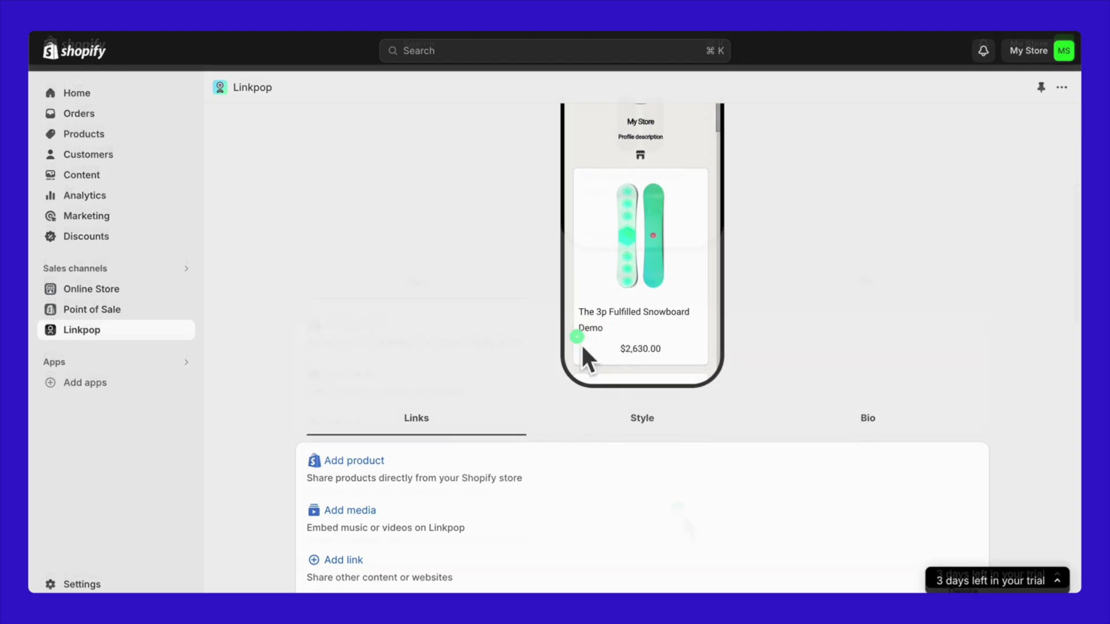
scroll(583, 341, down, 3)
click(645, 255)
click(345, 352)
Switch the background to an image and try card shapes, settling on pill-shaped link cards
click(383, 324)
scroll(425, 417, down, 3)
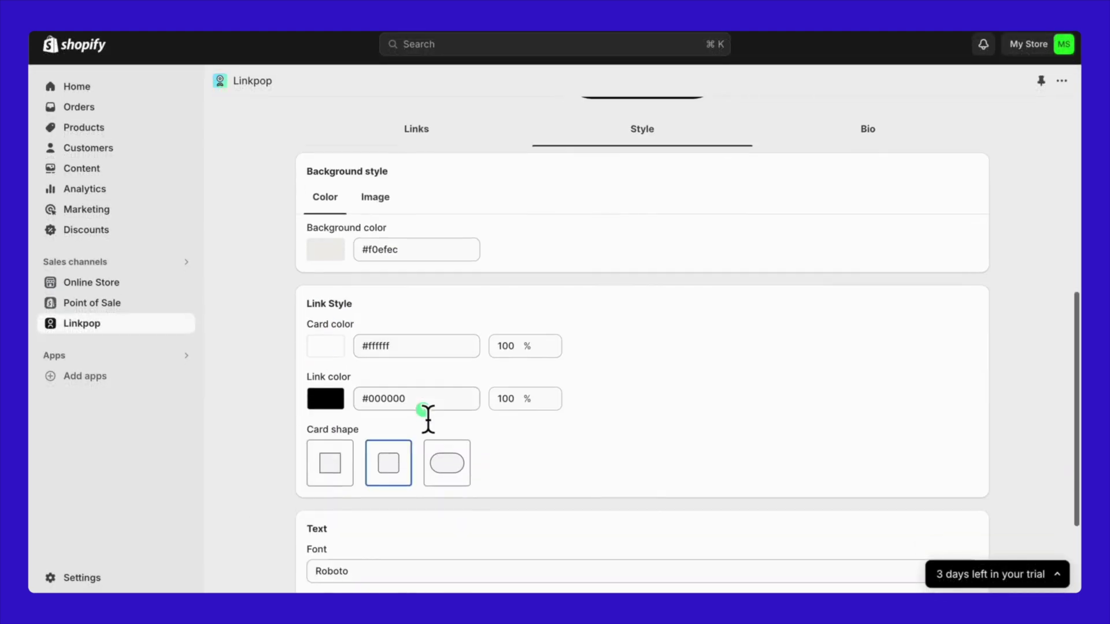
scroll(451, 428, up, 3)
click(448, 571)
scroll(515, 488, up, 4)
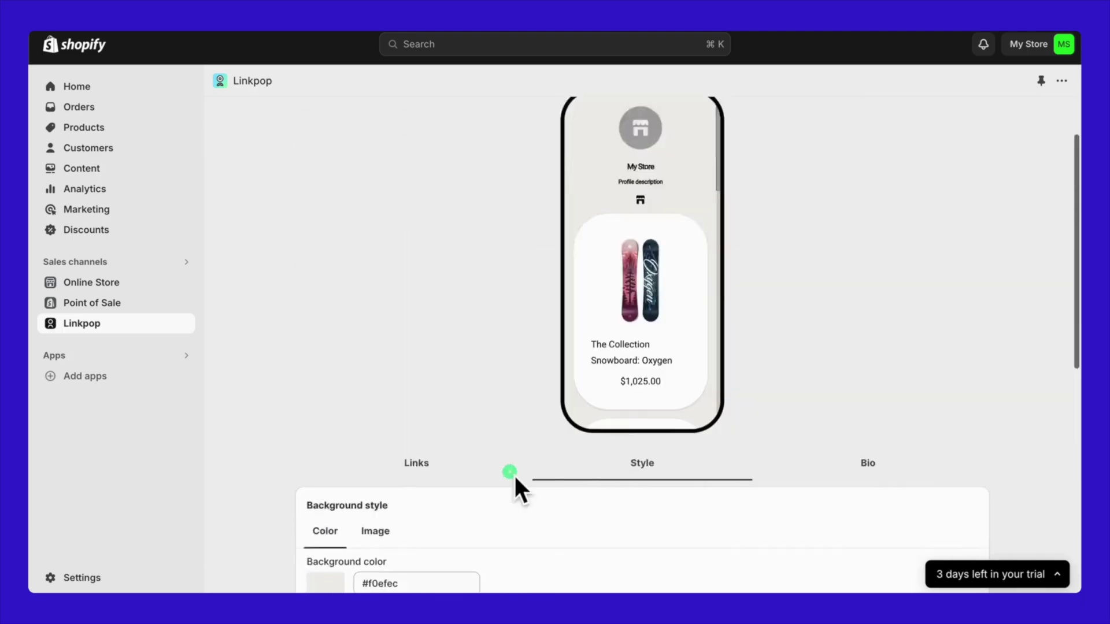
scroll(514, 473, down, 5)
click(348, 473)
scroll(491, 411, up, 3)
scroll(491, 409, down, 3)
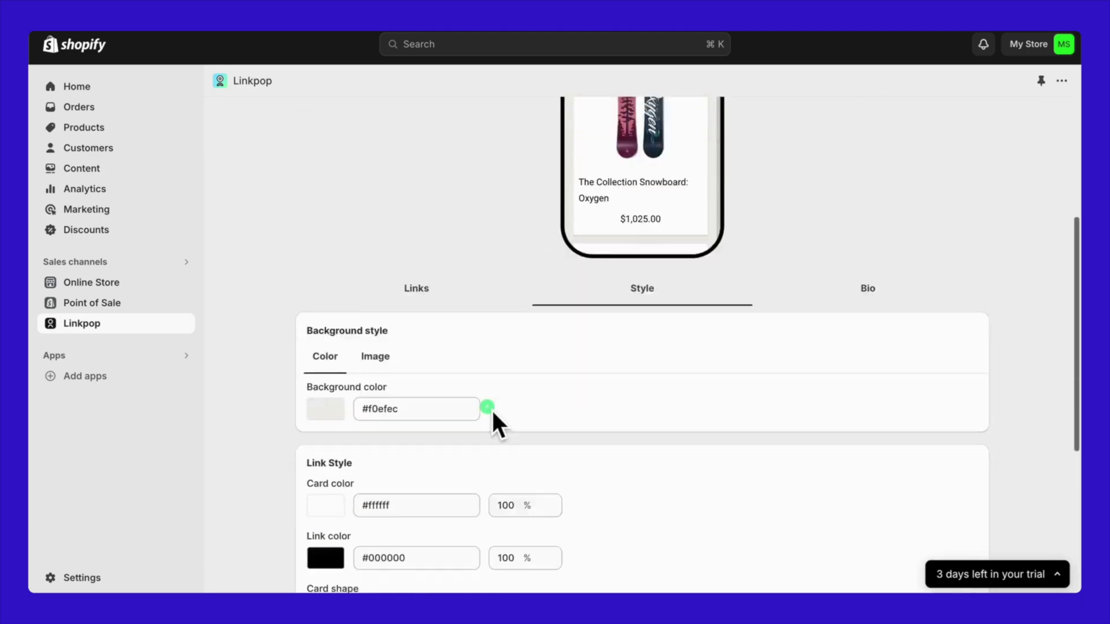
scroll(547, 423, up, 4)
scroll(547, 424, down, 5)
click(440, 407)
scroll(544, 405, up, 5)
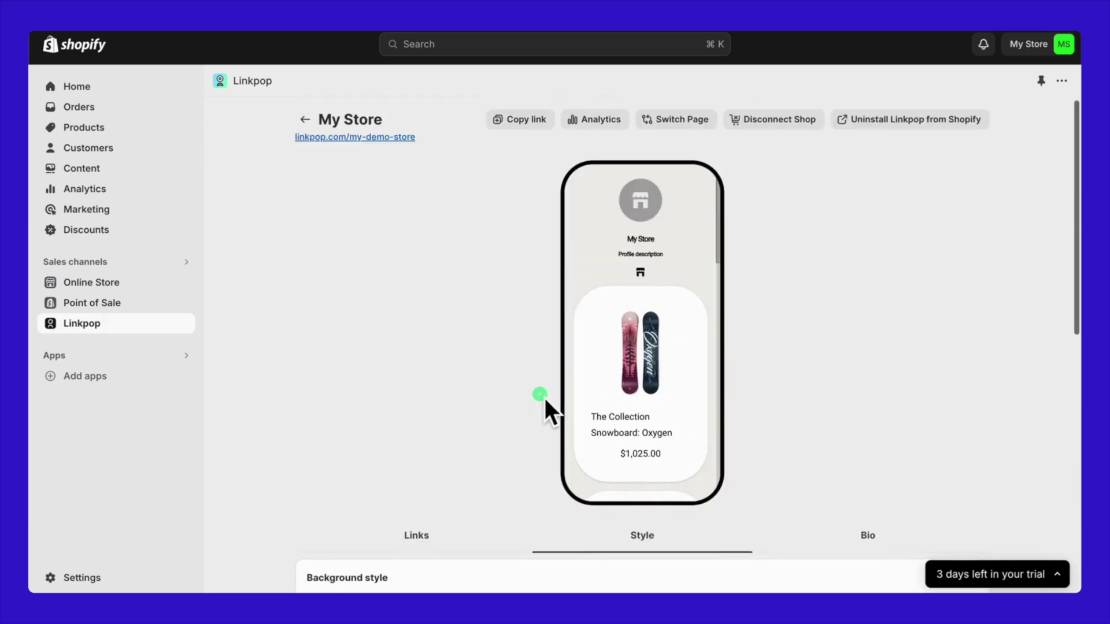
scroll(540, 399, down, 5)
scroll(537, 416, down, 2)
Try the Karla and BioRhyme fonts, settle on Roboto, and publish the page
click(523, 421)
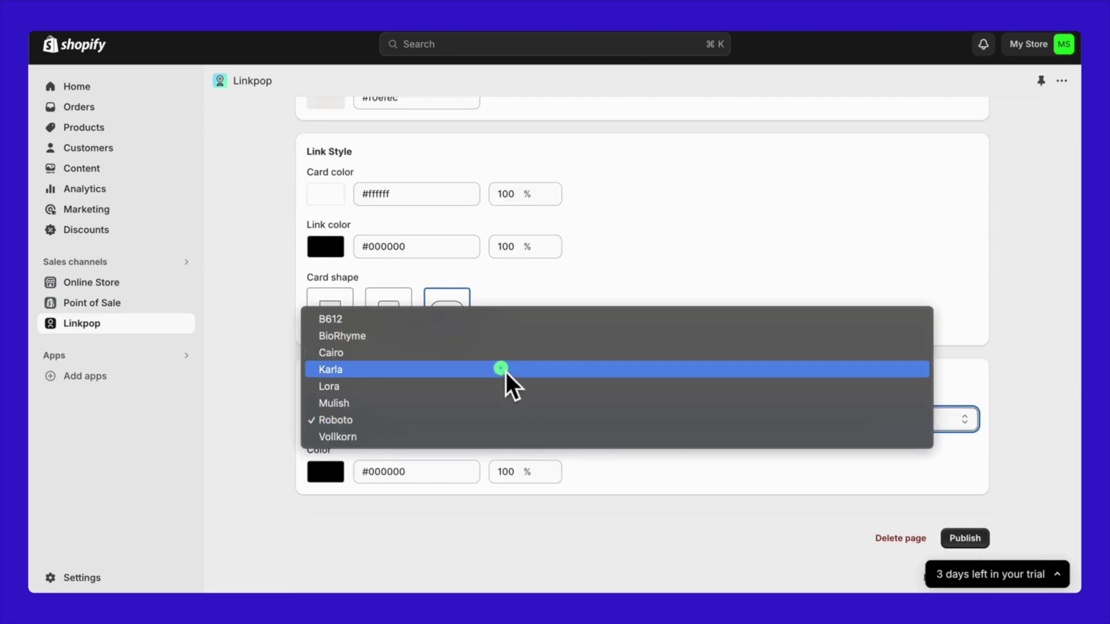
click(505, 371)
scroll(504, 369, up, 5)
scroll(504, 370, down, 5)
click(470, 420)
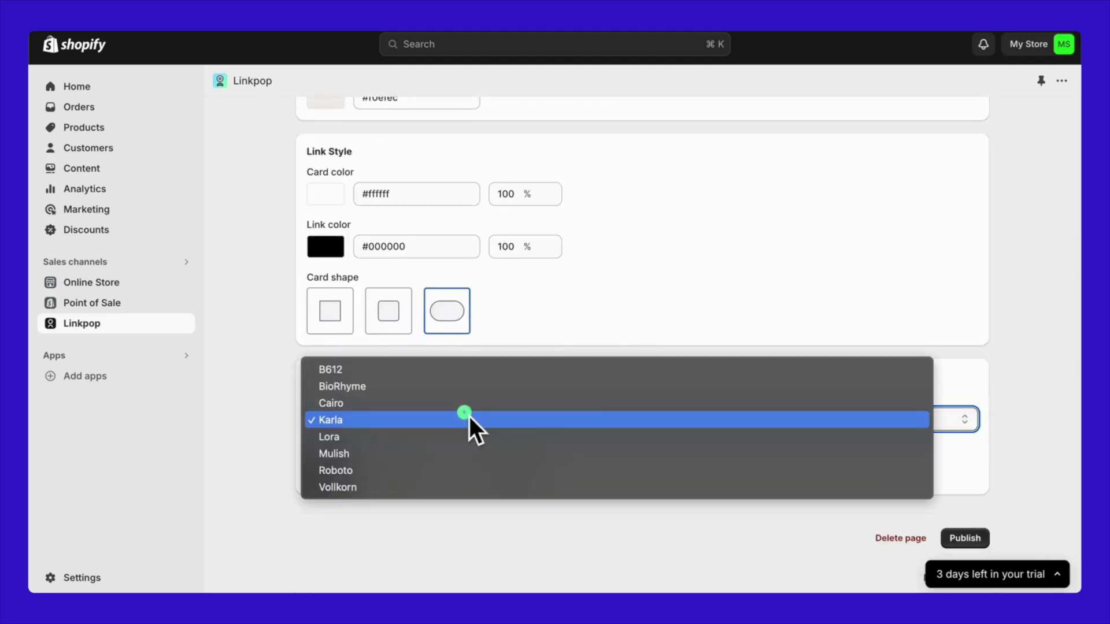
click(463, 384)
scroll(463, 382, up, 5)
scroll(463, 381, down, 4)
scroll(462, 382, down, 3)
click(458, 419)
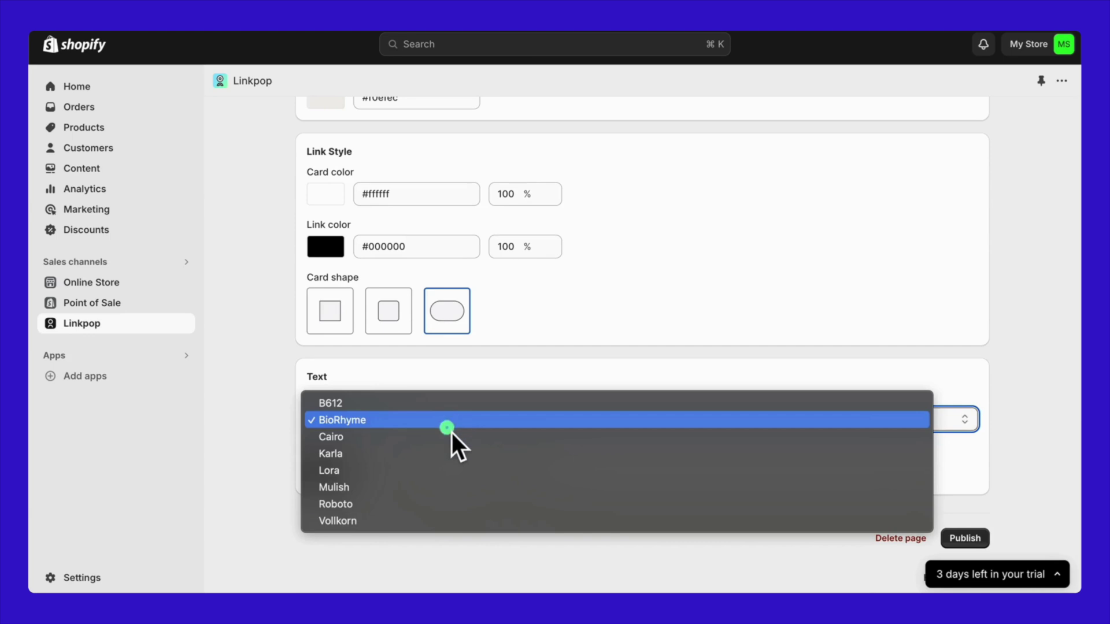
click(446, 504)
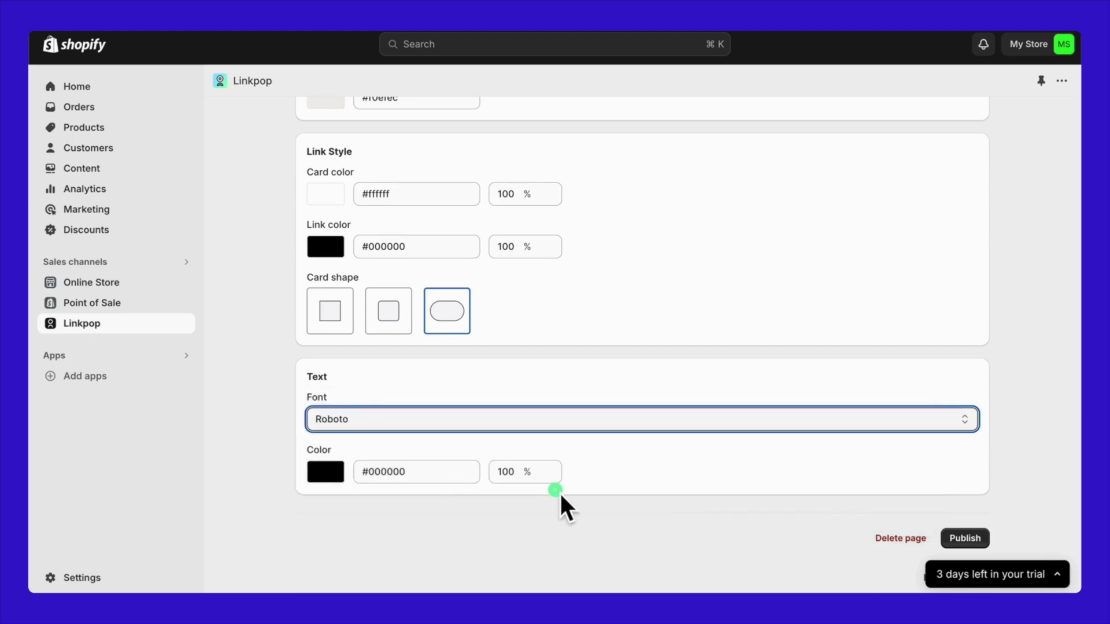
click(989, 541)
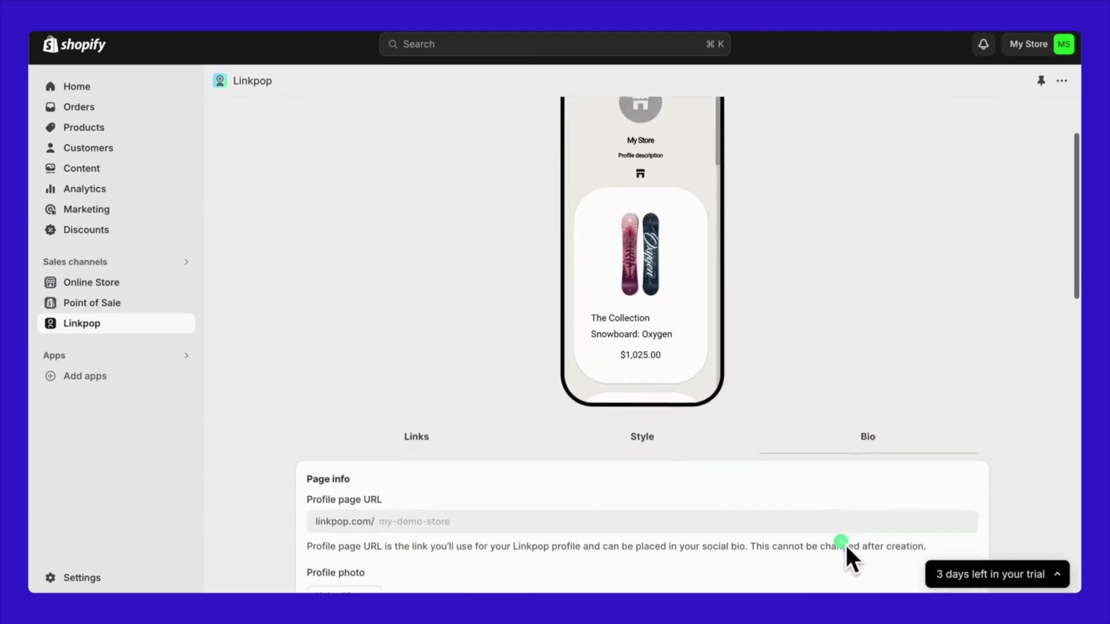
Upload the logo as the Linkpop profile image on the Bio tab
scroll(845, 546, down, 5)
click(478, 275)
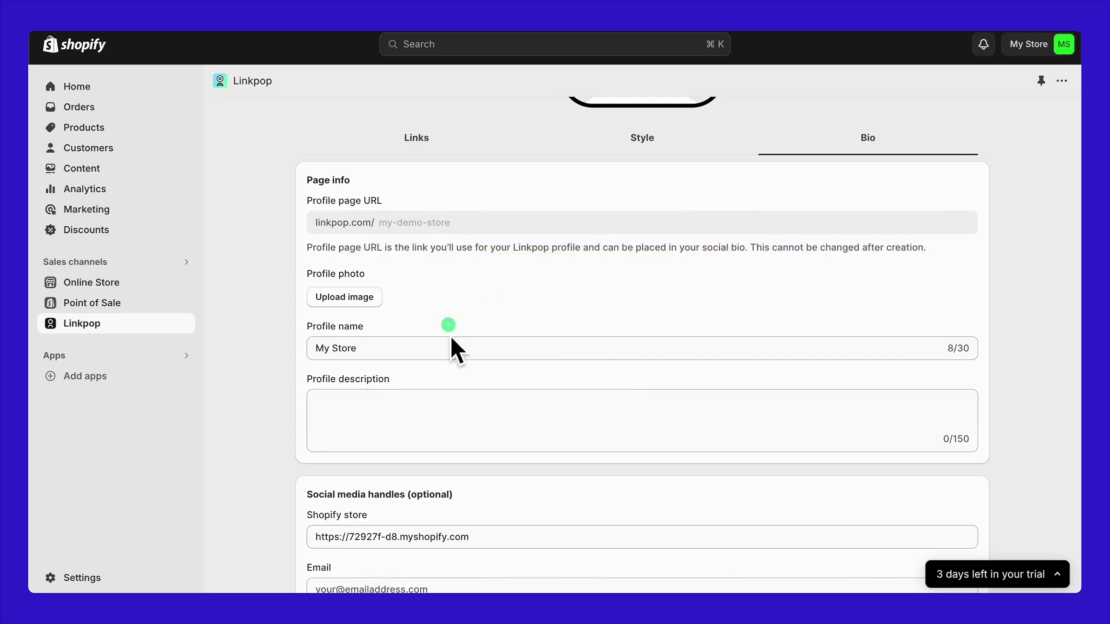
scroll(450, 334, down, 1)
scroll(871, 421, up, 10)
scroll(870, 422, down, 8)
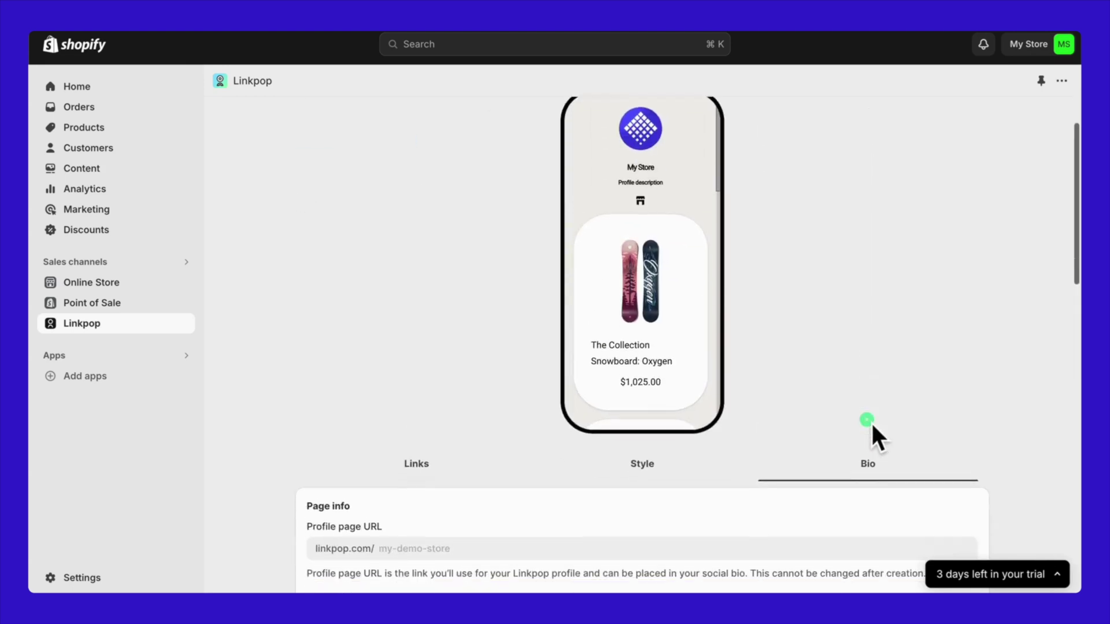
Change the profile name to My Demo Store and review the description, store URL and contact e-mail fields
click(843, 341)
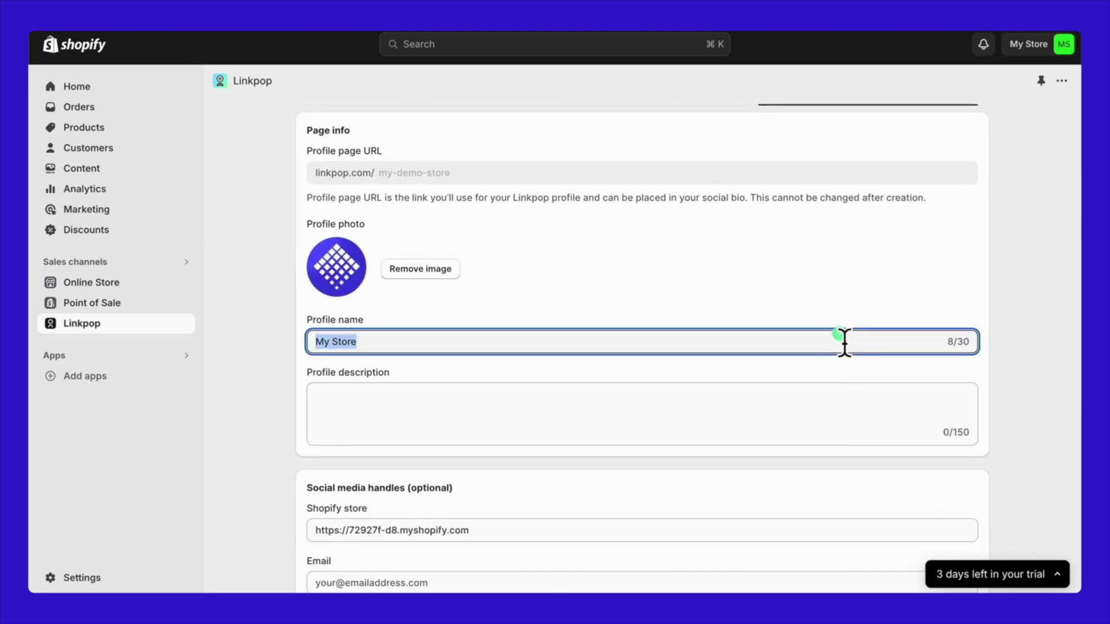
click(844, 405)
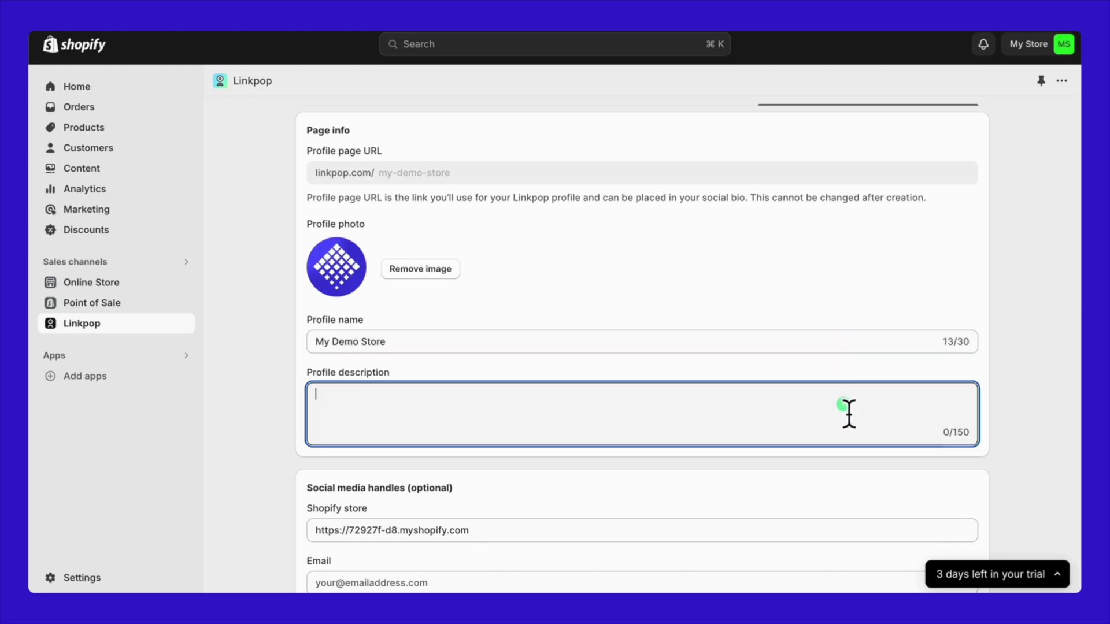
scroll(833, 436, down, 2)
triple_click(821, 420)
scroll(815, 404, down, 2)
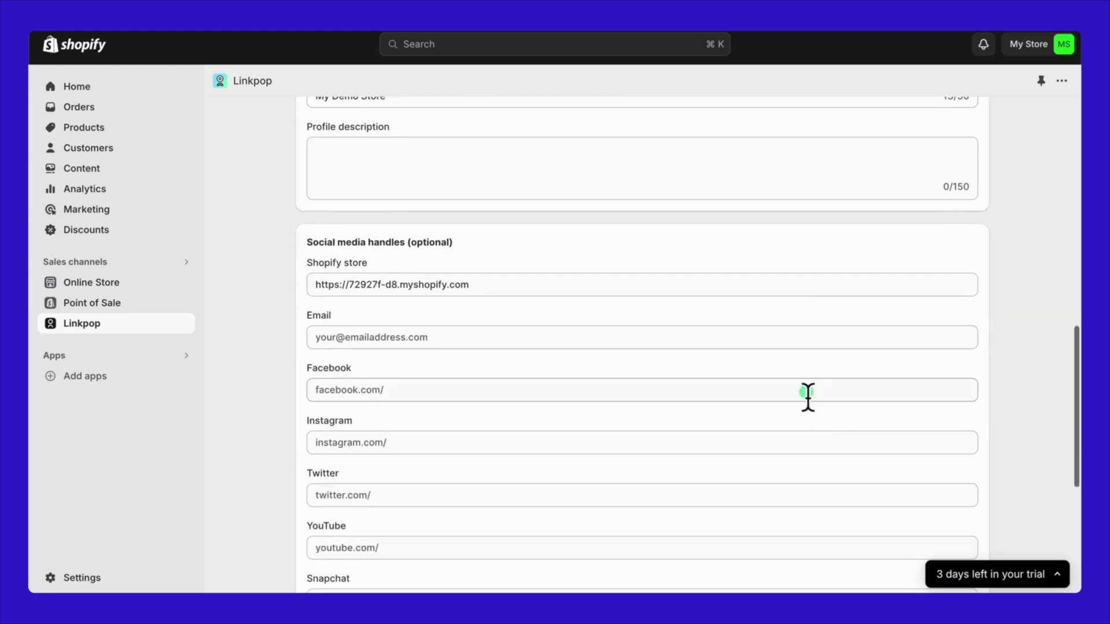
click(786, 347)
scroll(788, 353, down, 5)
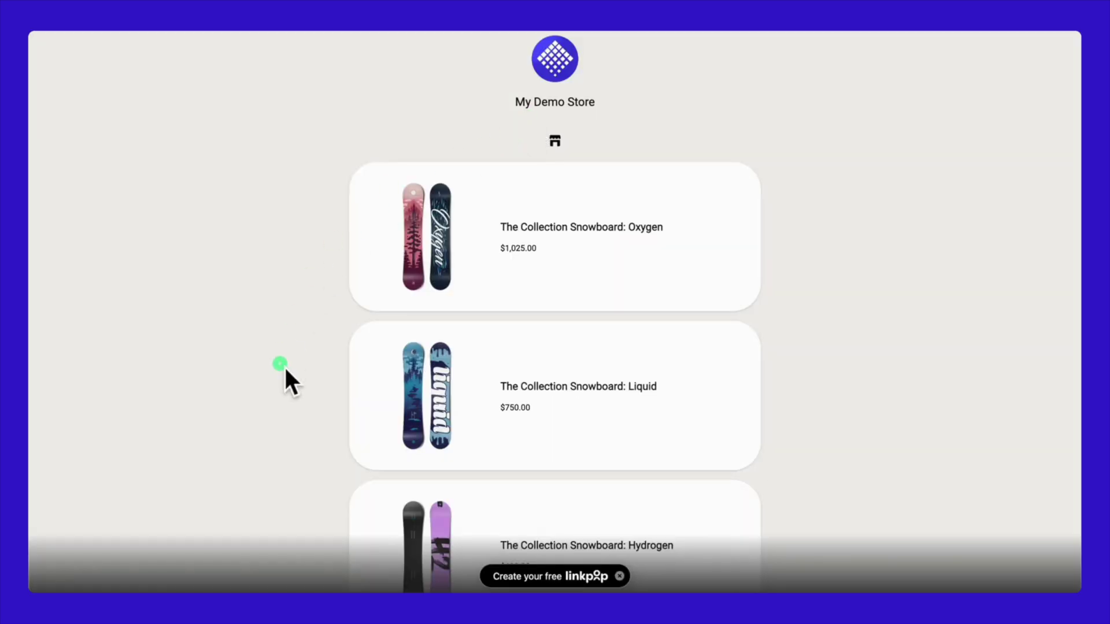
scroll(285, 370, down, 6)
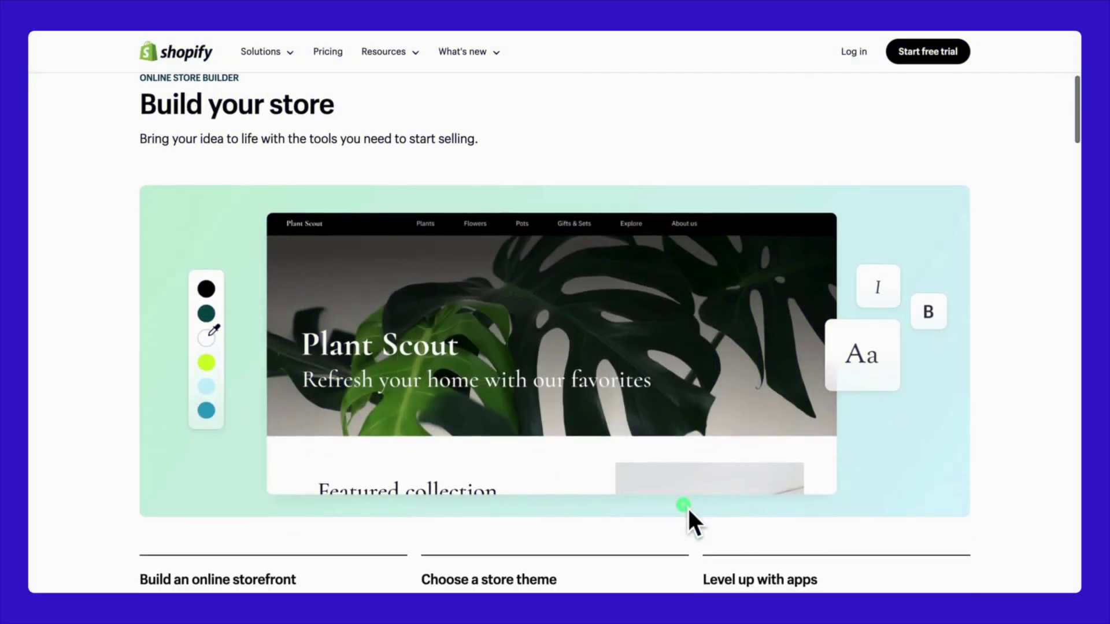
On the Build your store page, follow the Theme Store link under Choose a store theme
scroll(687, 507, down, 4)
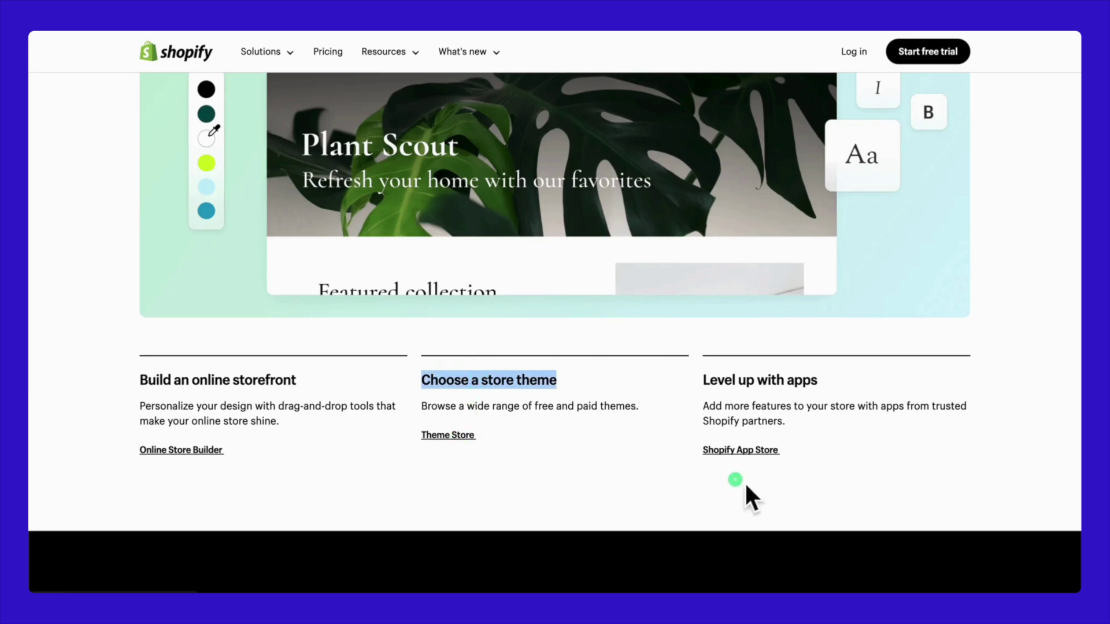
click(765, 454)
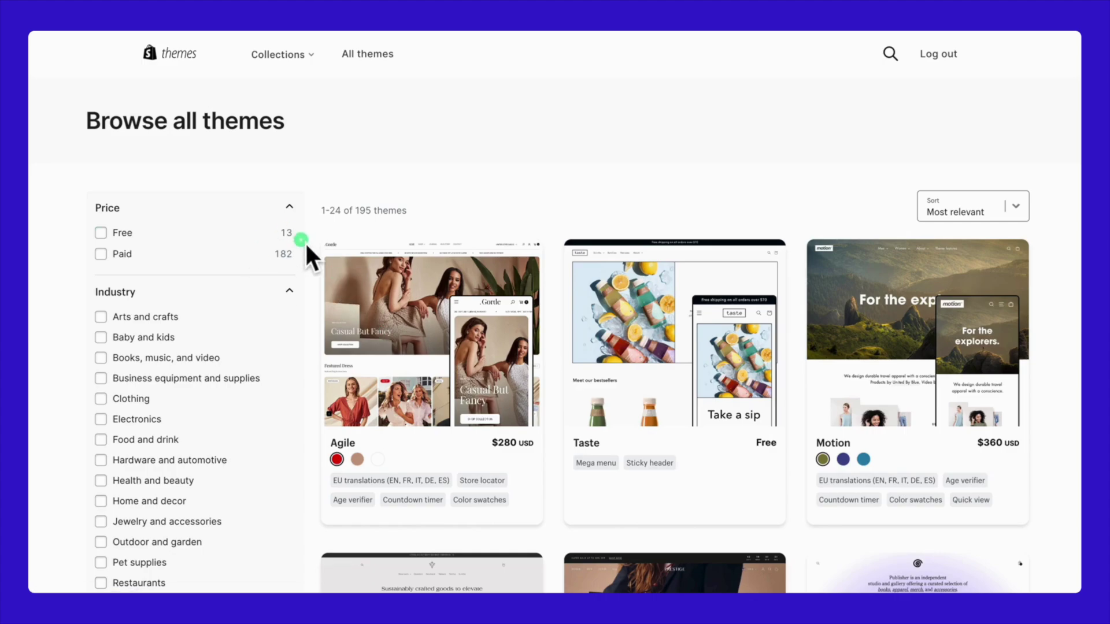
Browse to the second page of the Theme Store and sort themes by Most recent
scroll(222, 445, down, 6)
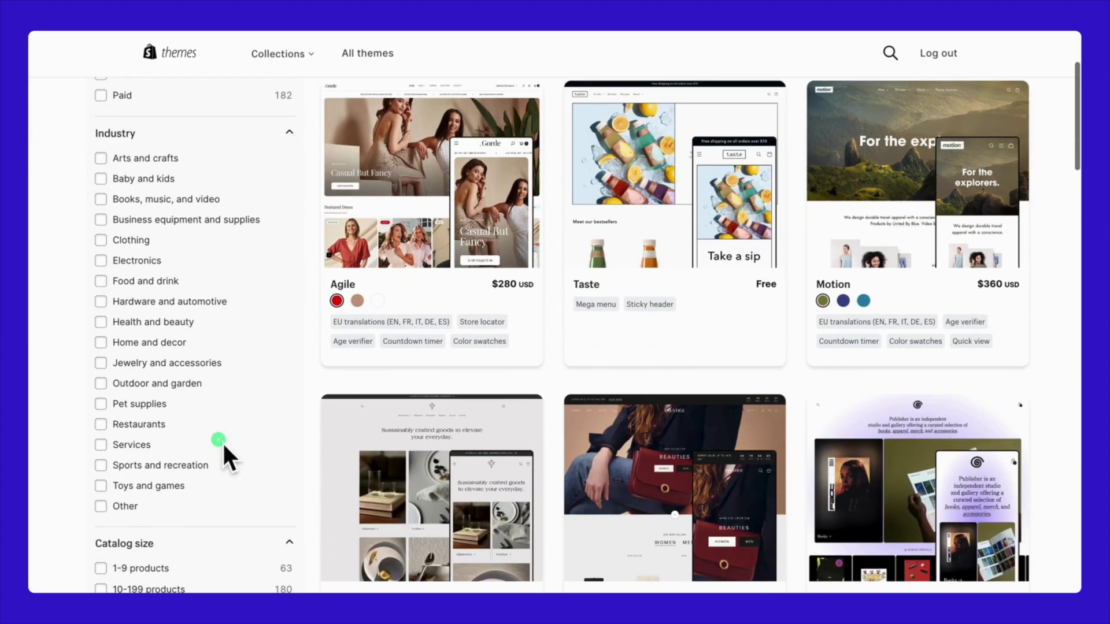
scroll(223, 442, down, 15)
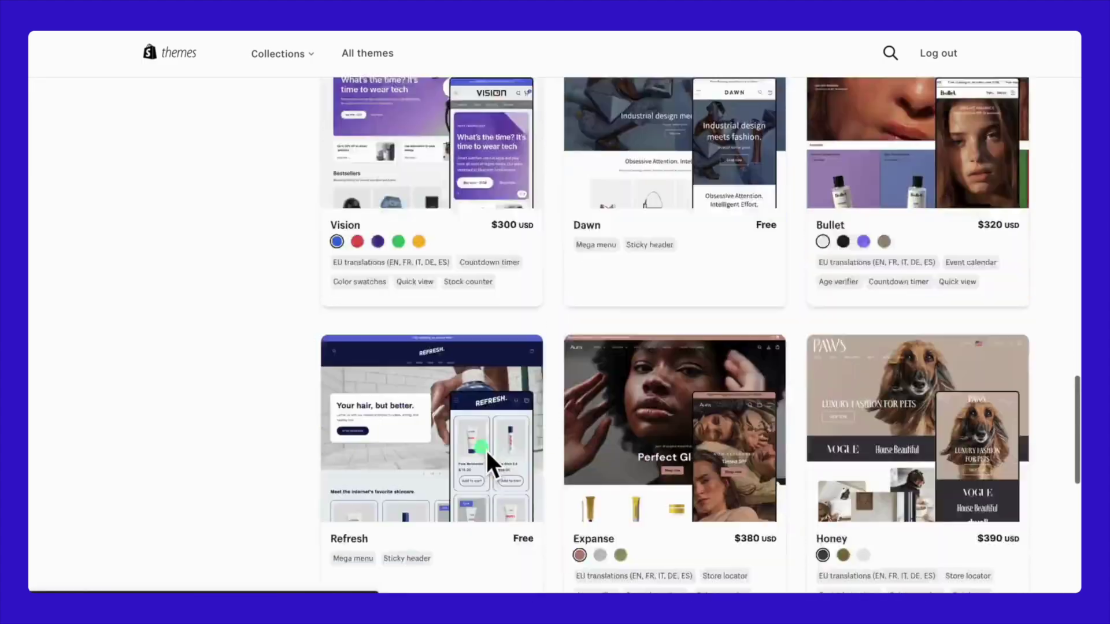
scroll(486, 449, down, 10)
click(592, 347)
scroll(604, 368, down, 10)
scroll(604, 368, up, 10)
click(971, 206)
click(955, 233)
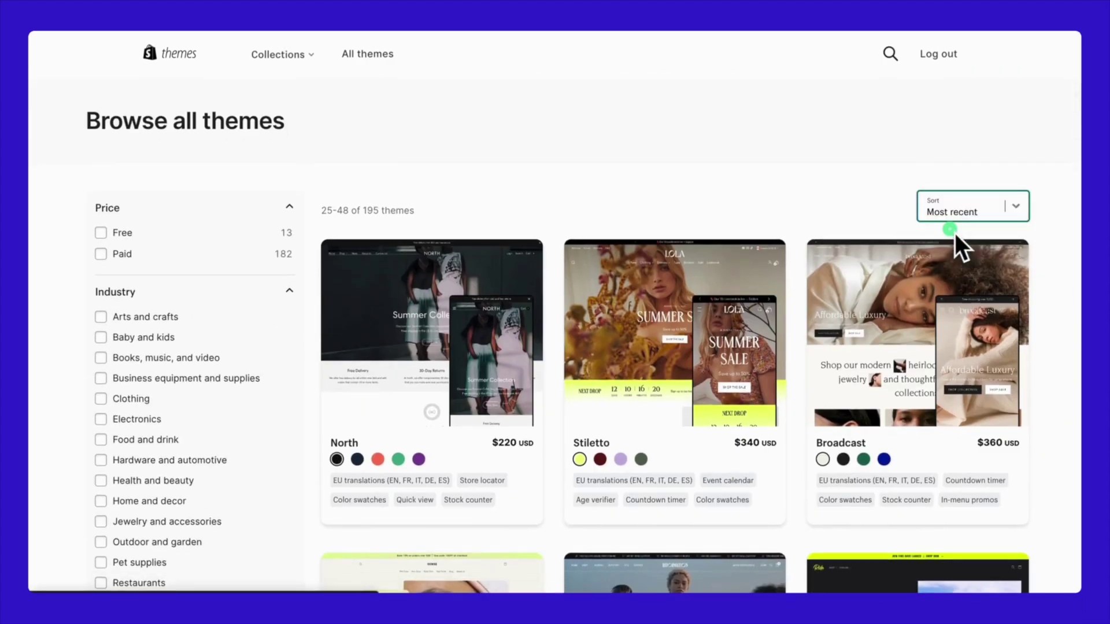
Open the Shine theme's details and view its demo store
scroll(847, 390, down, 8)
scroll(759, 361, up, 8)
click(759, 361)
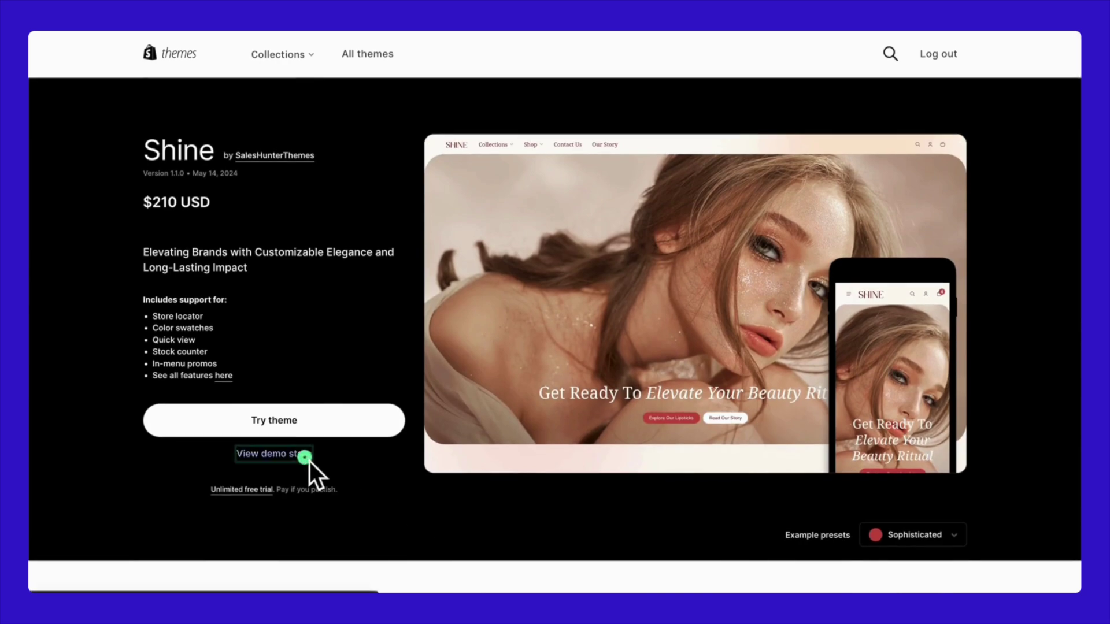
click(309, 458)
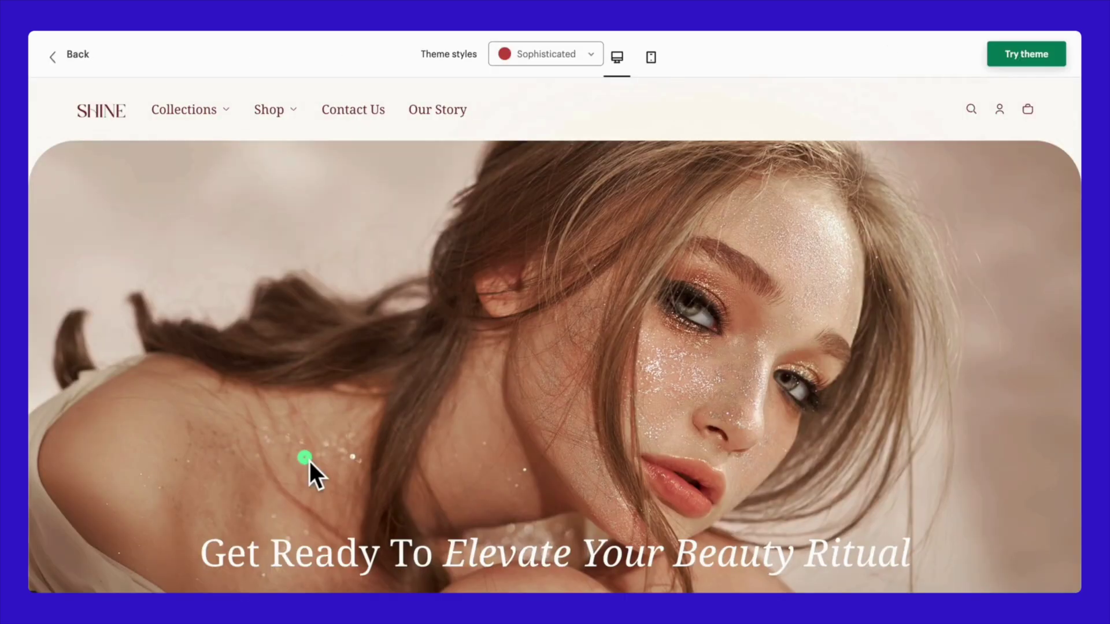
scroll(475, 438, down, 8)
scroll(474, 438, down, 15)
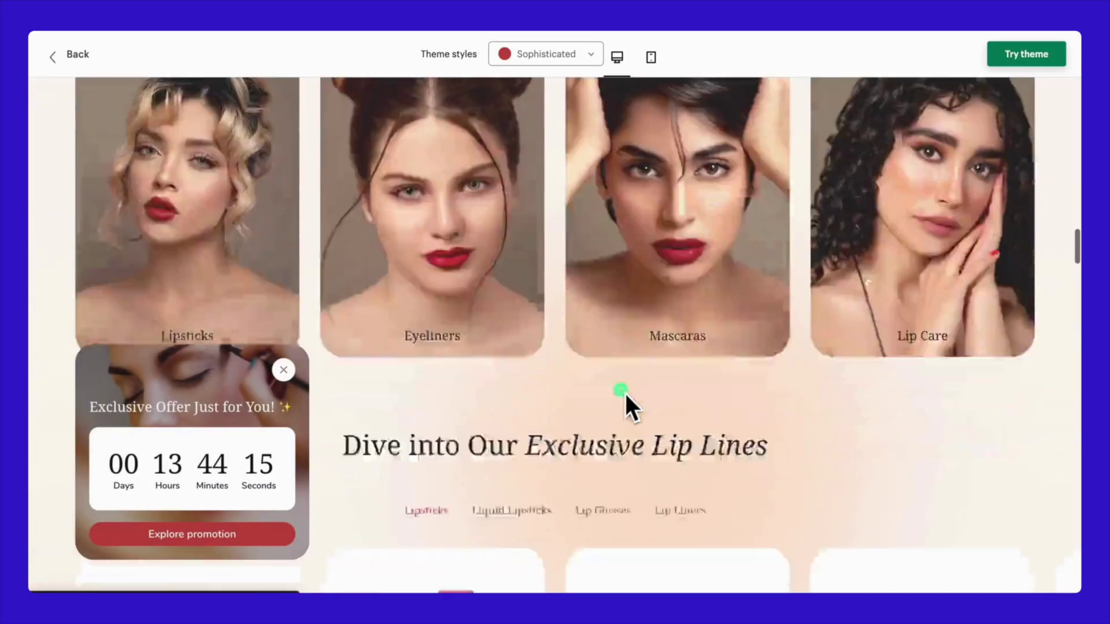
scroll(625, 391, down, 5)
Switch the Shine preview to the Energetic style and start a trial of the theme
click(546, 54)
click(556, 109)
scroll(616, 229, down, 10)
scroll(616, 230, up, 10)
click(1018, 55)
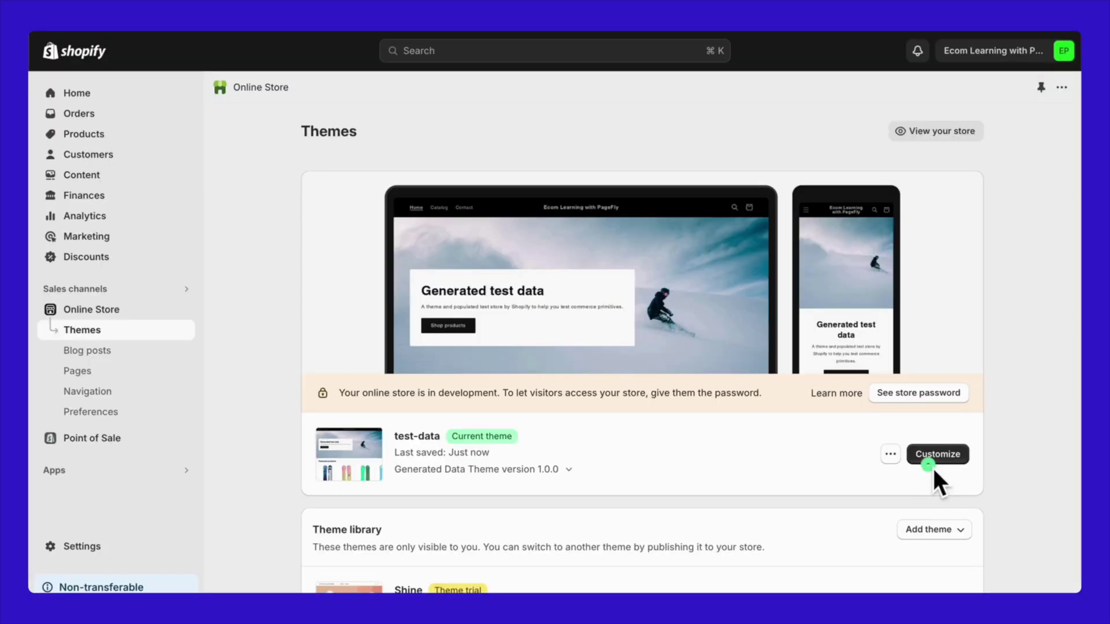
Open the theme editor and look through the product page templates
click(932, 467)
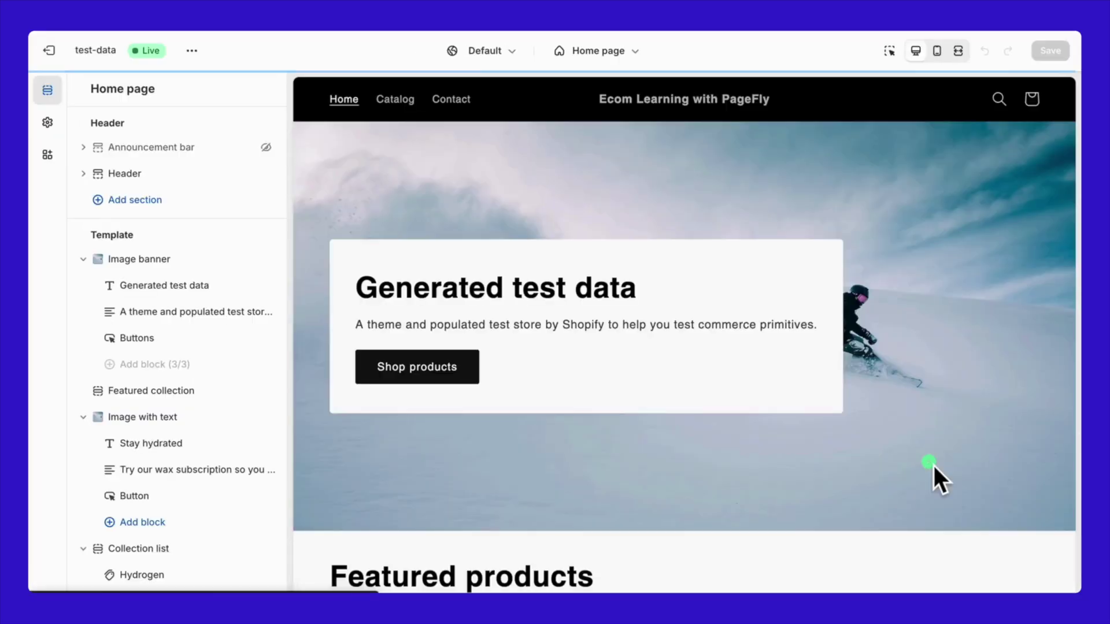
click(639, 52)
click(687, 139)
click(510, 115)
scroll(647, 166, down, 1)
scroll(648, 166, up, 1)
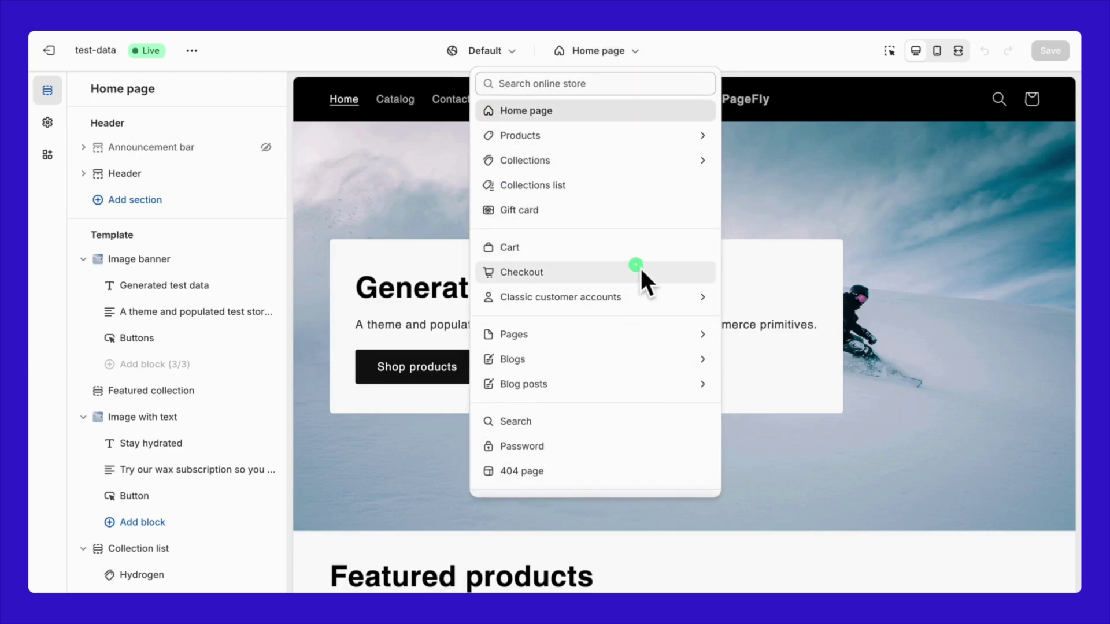
Preview the Gift card and Cart pages in the theme editor
click(656, 222)
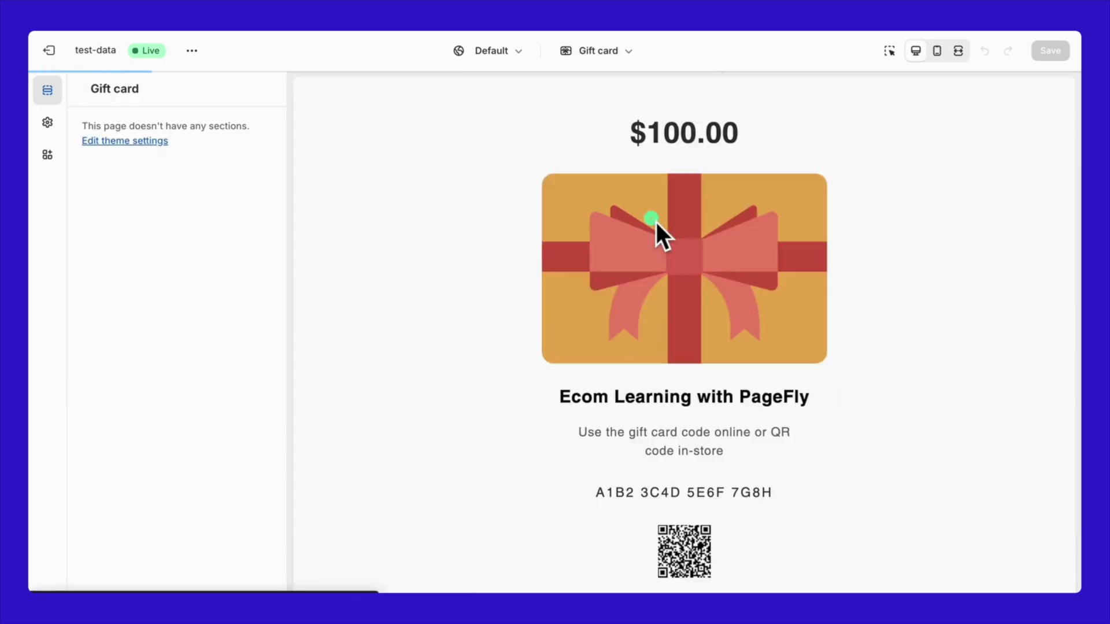
click(596, 49)
click(582, 210)
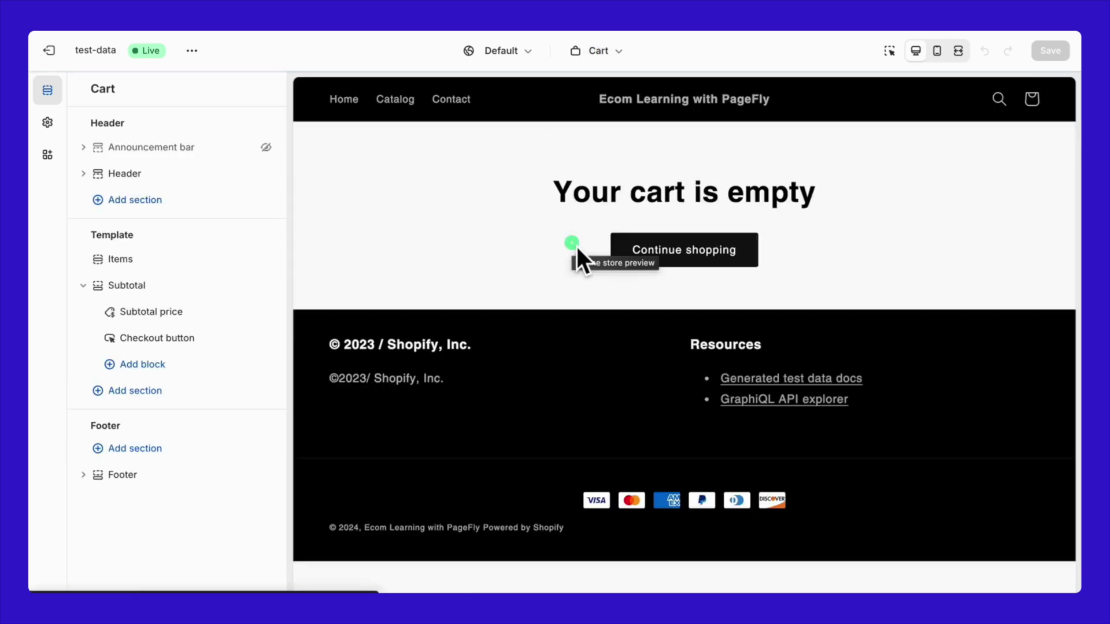
click(186, 377)
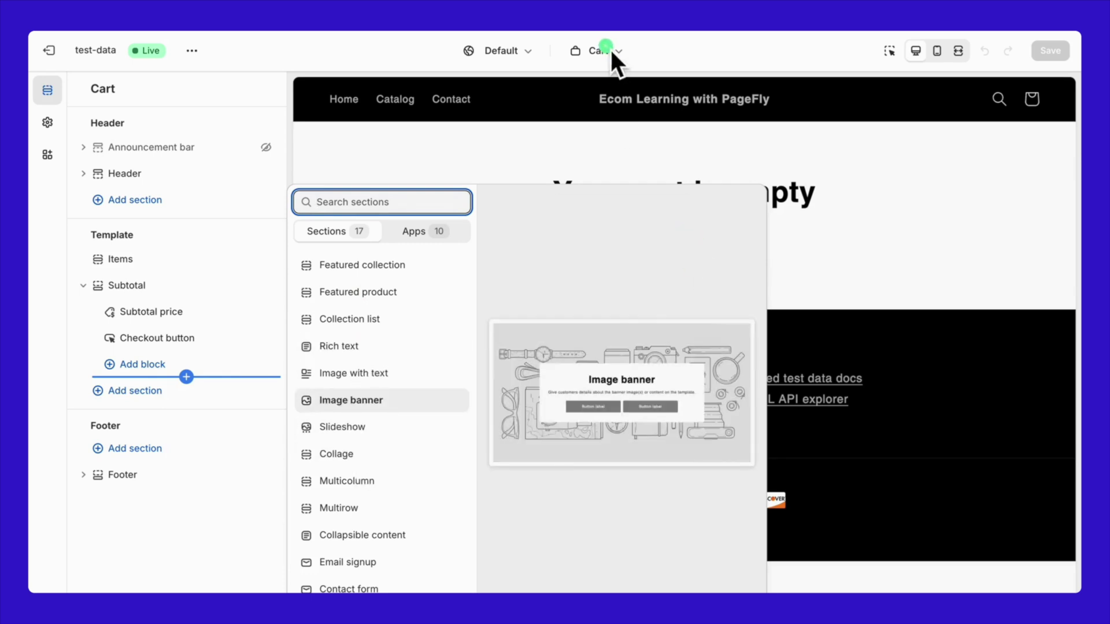
Preview the Checkout page and expand the Checkout group in the theme settings
click(605, 50)
click(577, 270)
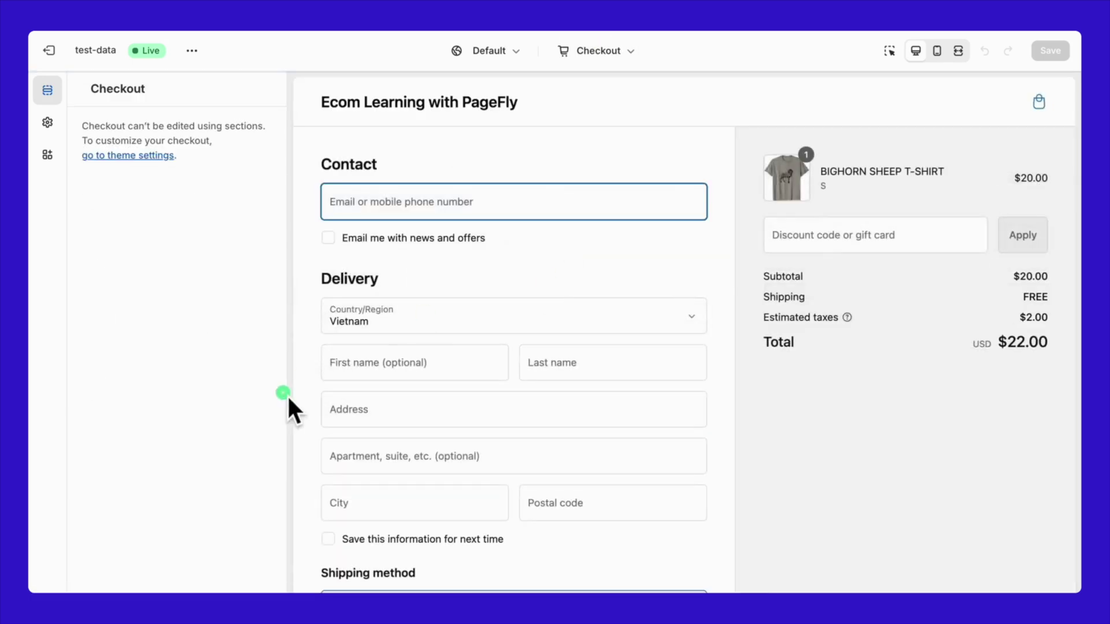
scroll(344, 373, down, 9)
scroll(344, 364, up, 2)
scroll(346, 367, up, 7)
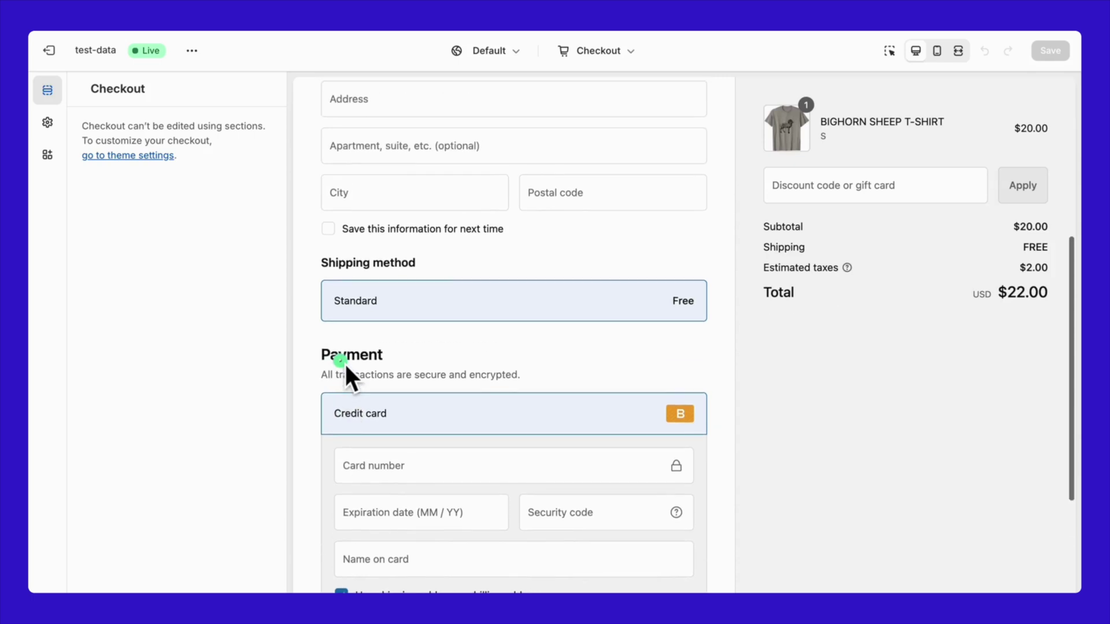
click(155, 156)
scroll(103, 305, down, 6)
click(143, 515)
scroll(142, 509, down, 8)
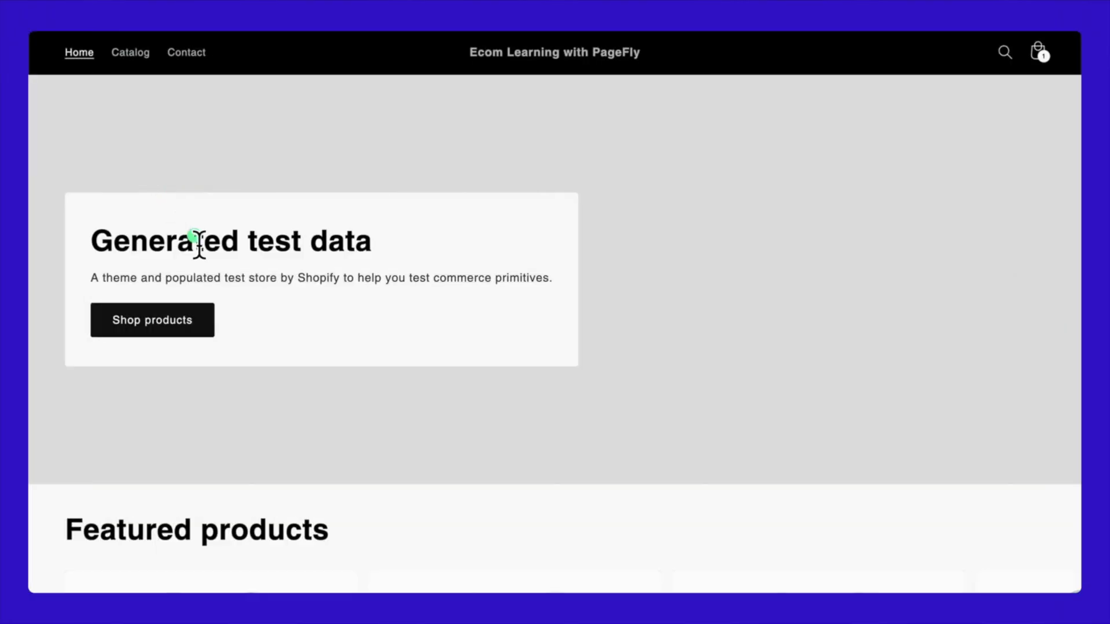
Browse the storefront home page and open The Complete Snowboard product page
scroll(198, 243, down, 8)
scroll(198, 243, down, 1)
scroll(199, 243, right, 2)
scroll(199, 244, right, 2)
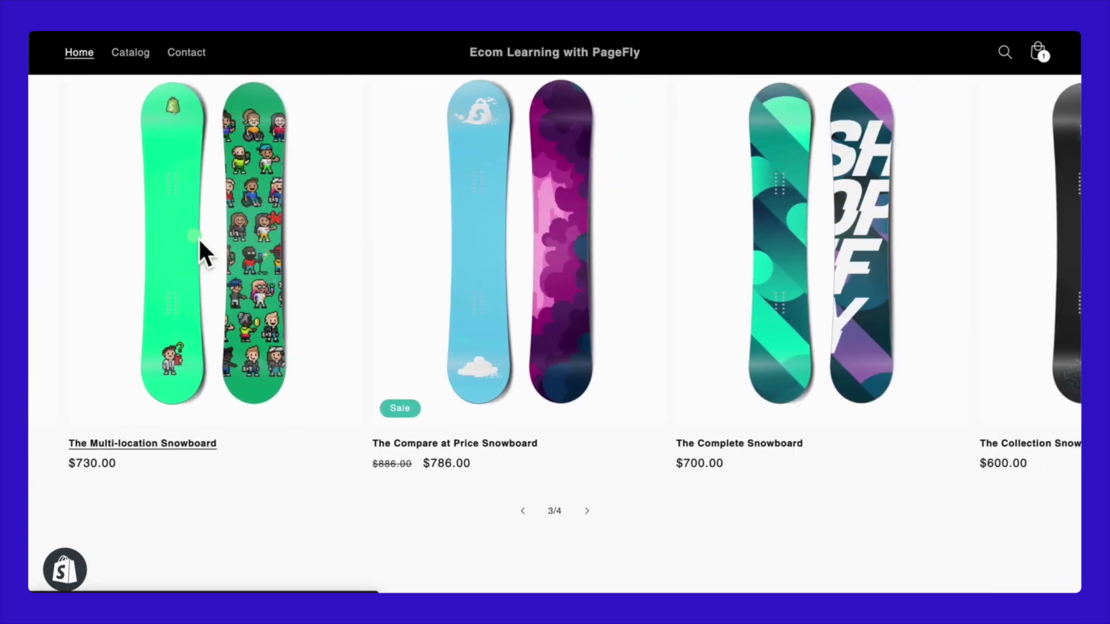
scroll(199, 245, down, 10)
scroll(197, 244, down, 3)
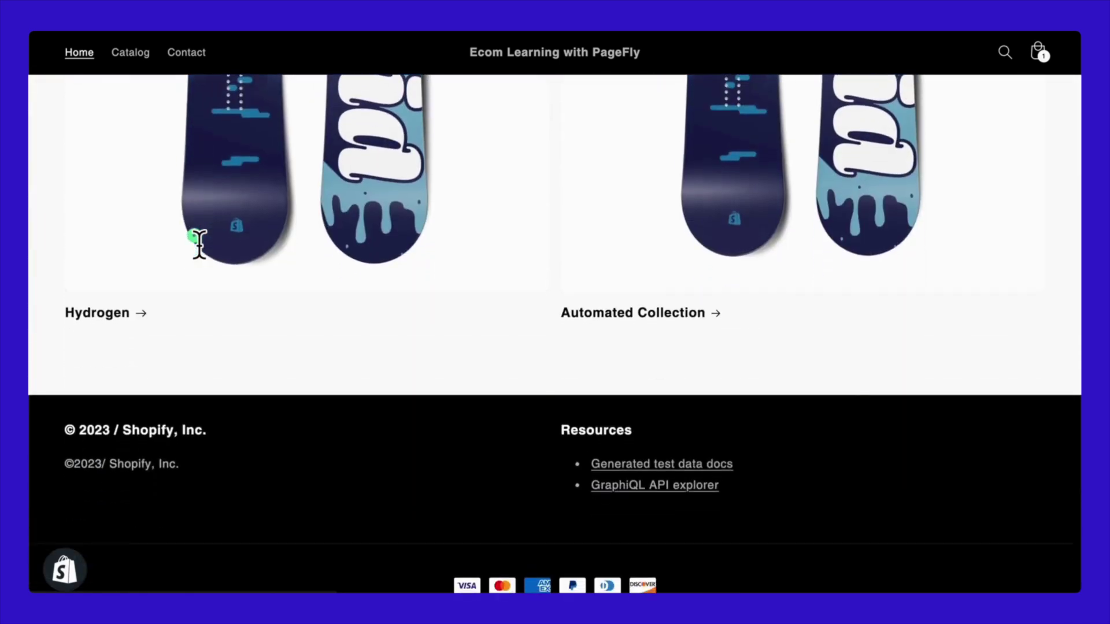
scroll(199, 246, up, 10)
click(543, 368)
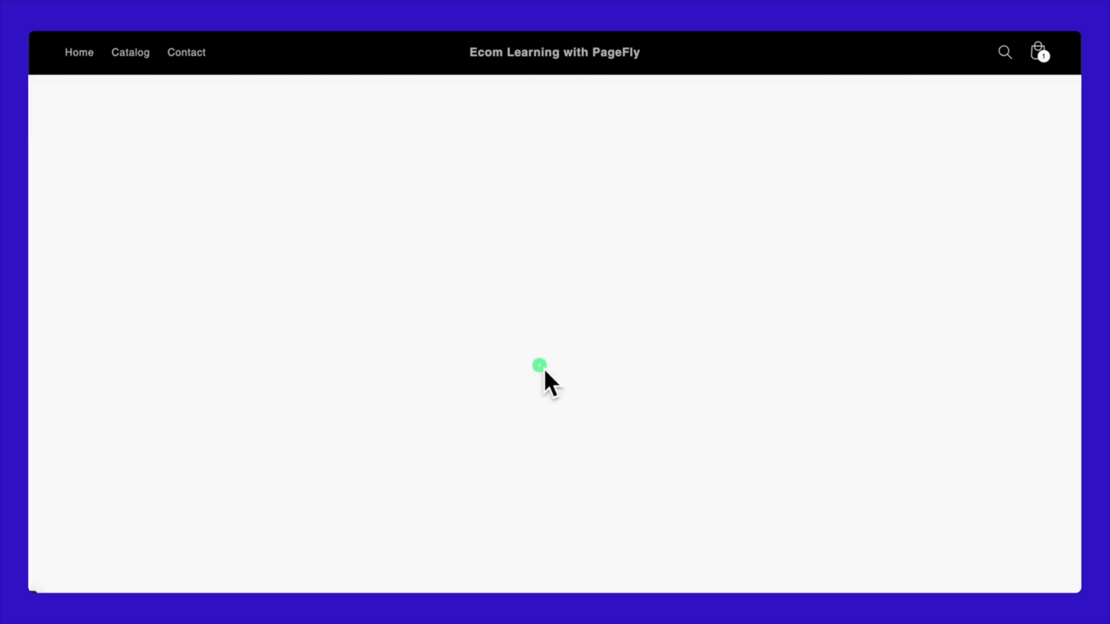
Choose the Electric colour variant and add the snowboard to the cart
click(659, 239)
click(716, 237)
click(792, 239)
scroll(856, 257, down, 4)
scroll(859, 257, up, 5)
scroll(858, 257, down, 8)
scroll(858, 257, up, 8)
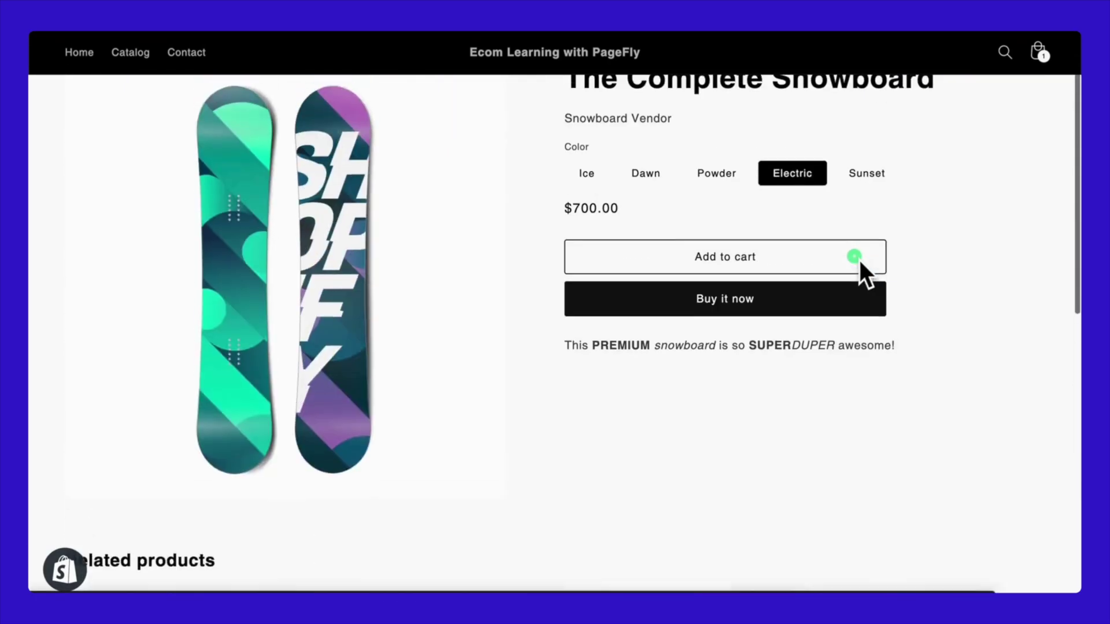
click(830, 276)
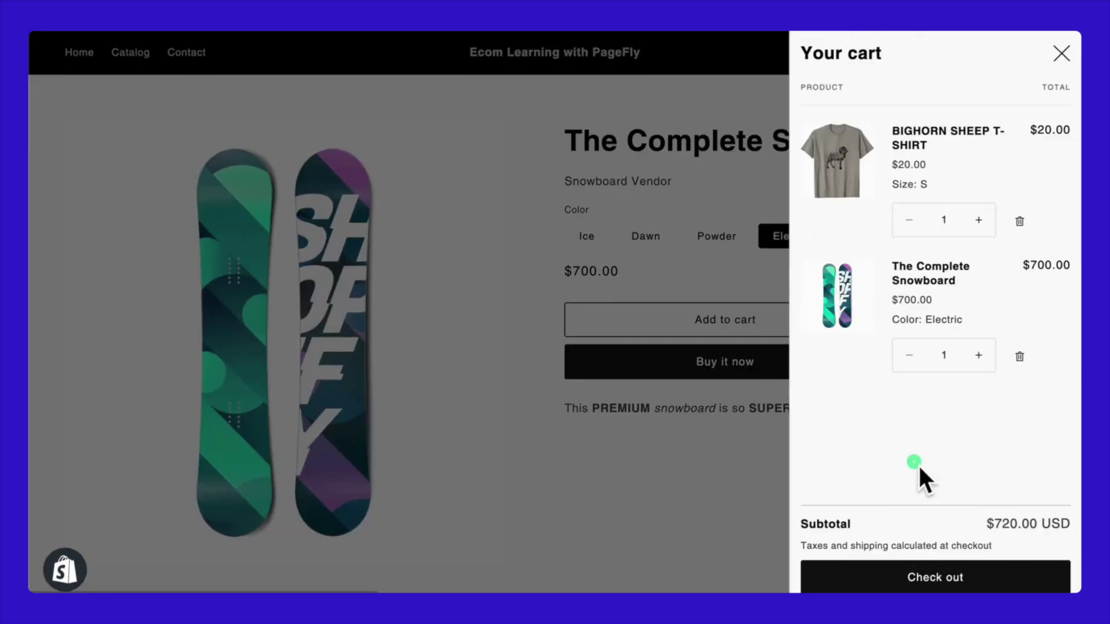